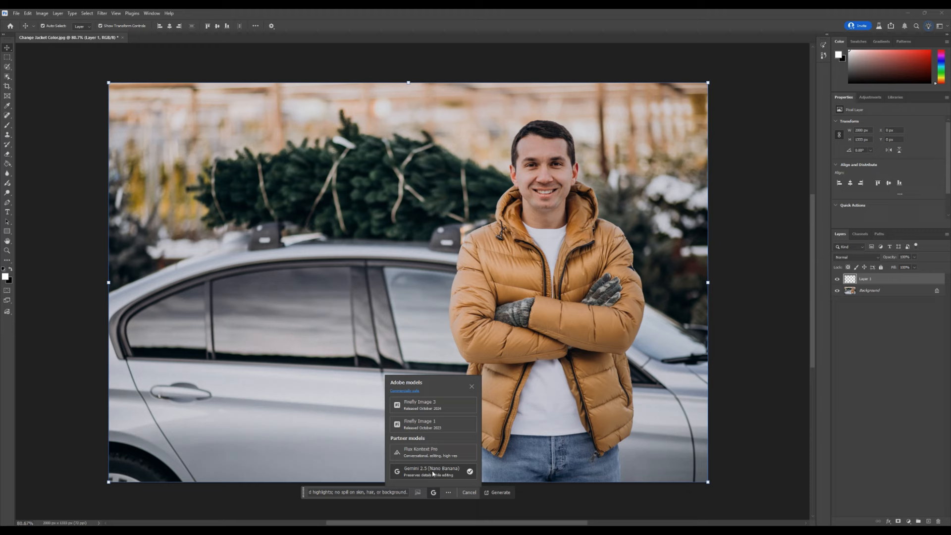
Step: Generate the jacket recolor to deep burgundy using the Gemini 2.5 (Nano Banana) partner model
click(502, 493)
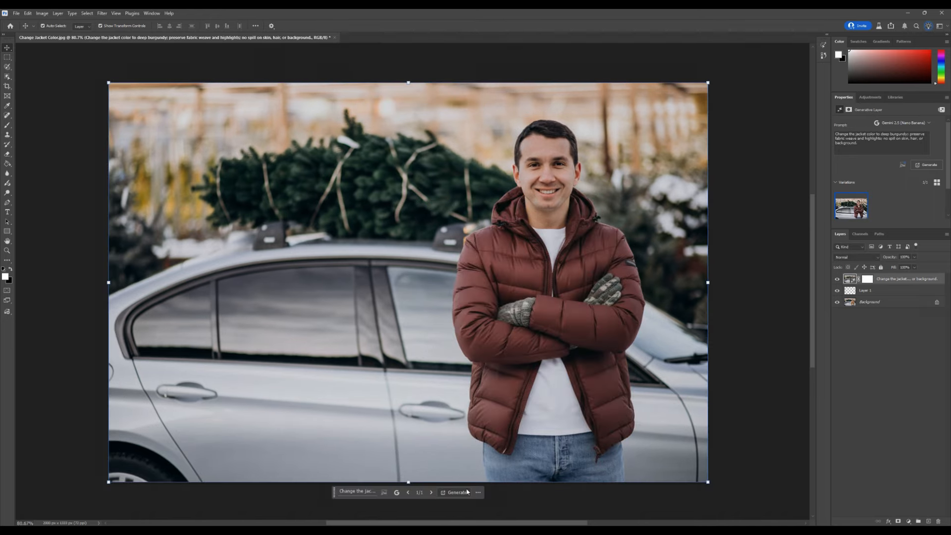
scroll(569, 350, up, 3)
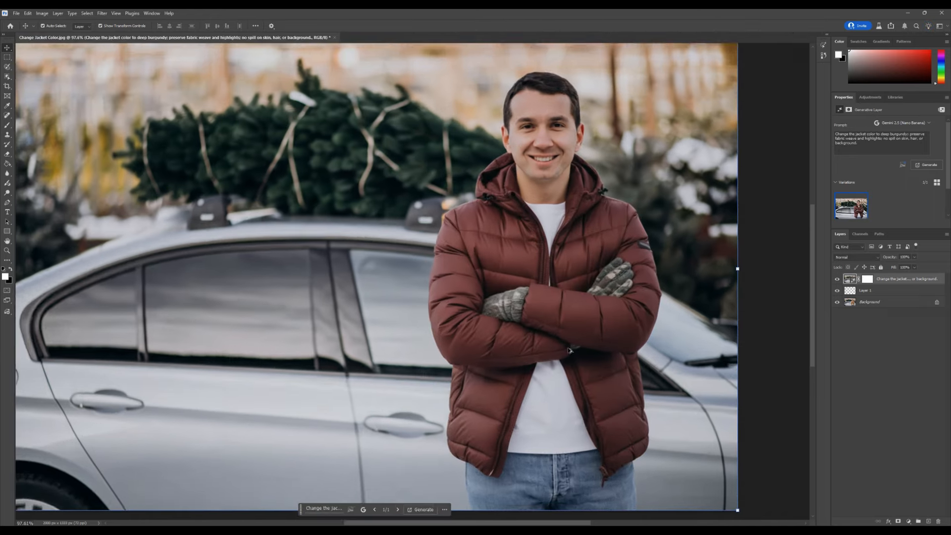
scroll(568, 350, down, 3)
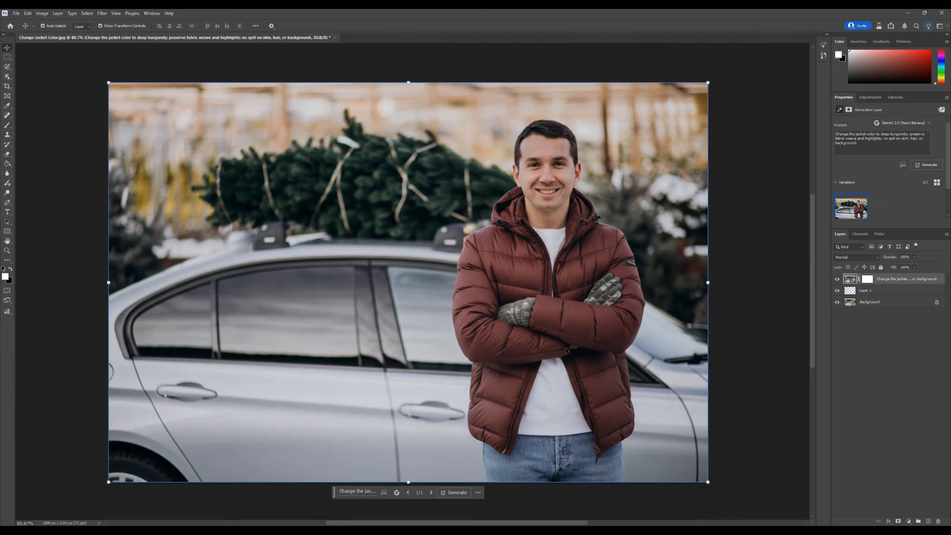
Step: Toggle the generated layer's visibility repeatedly to compare the burgundy jacket with the original
click(837, 280)
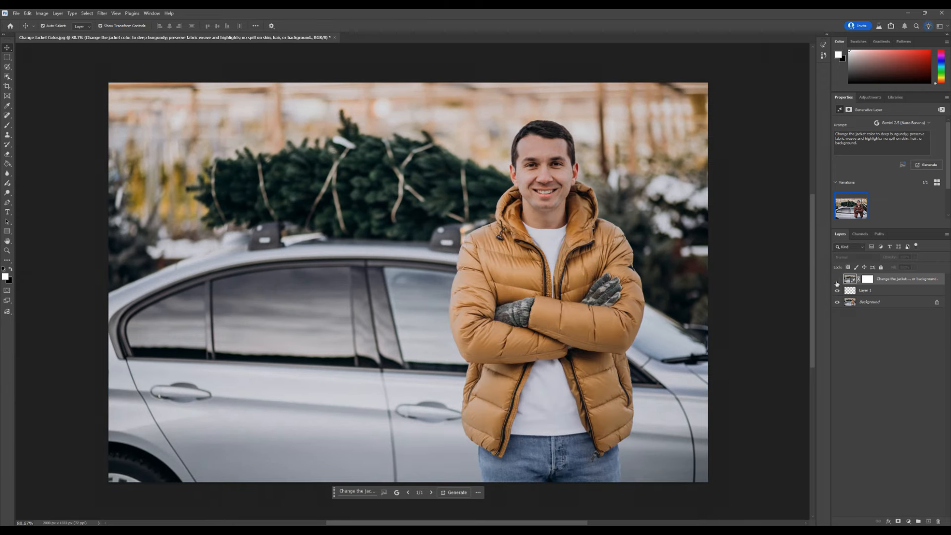
click(837, 281)
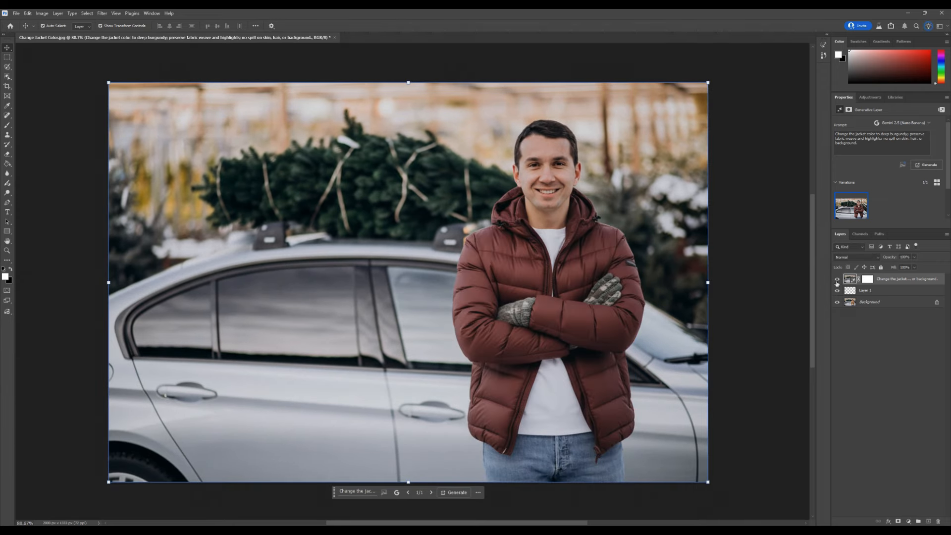
click(837, 281)
click(838, 281)
click(838, 280)
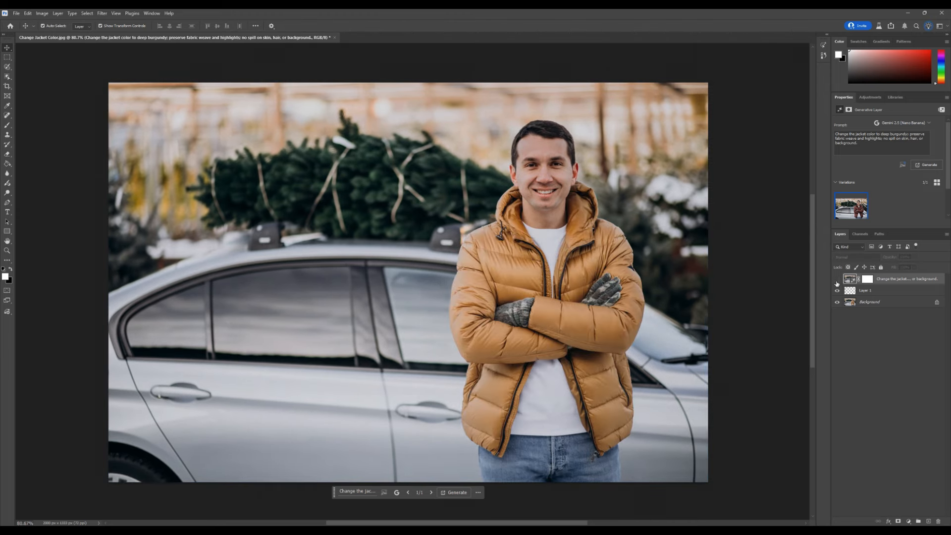
click(837, 281)
click(837, 280)
click(838, 280)
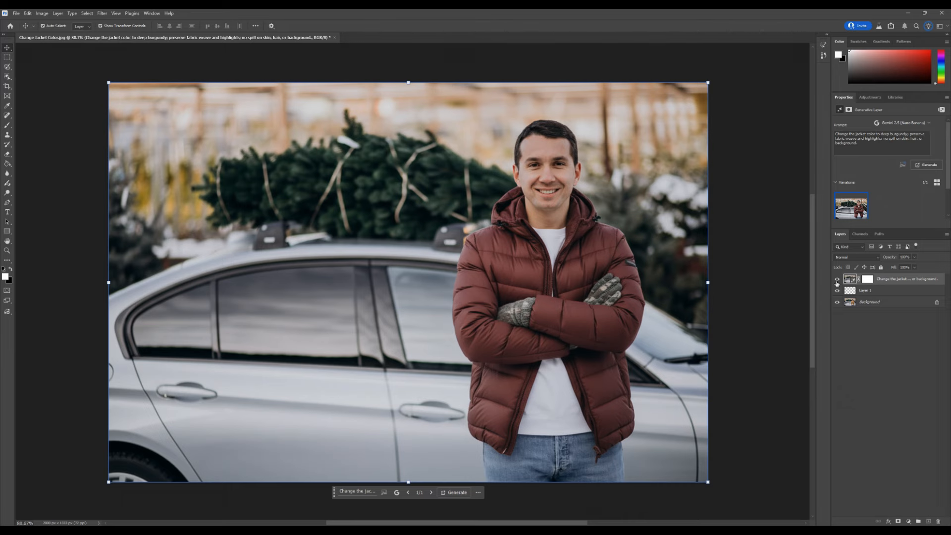
click(837, 280)
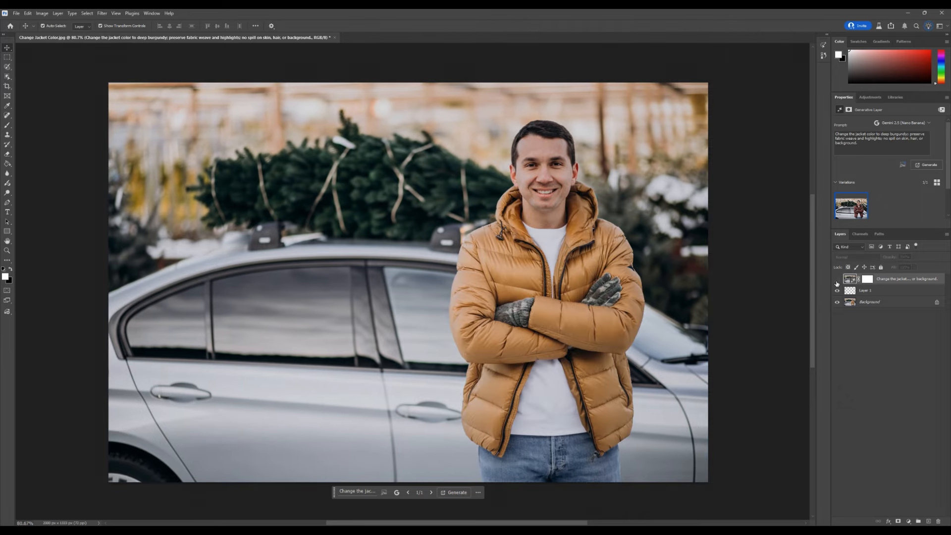
click(838, 280)
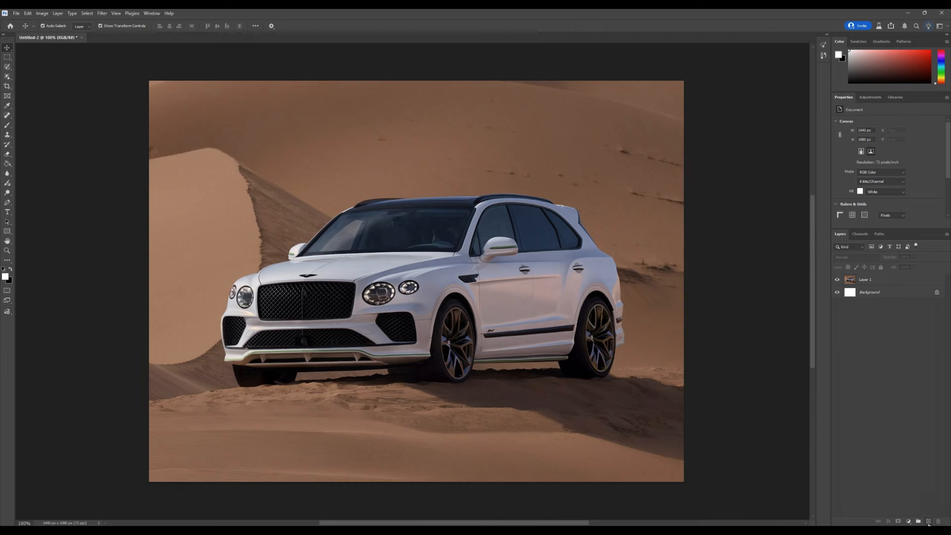
Step: Add a new layer over the car photo, select the whole canvas and generate fill with the prompt 'Change the color of the car to Jet Black with fine realistic texture'
click(929, 522)
key(ctrl+a)
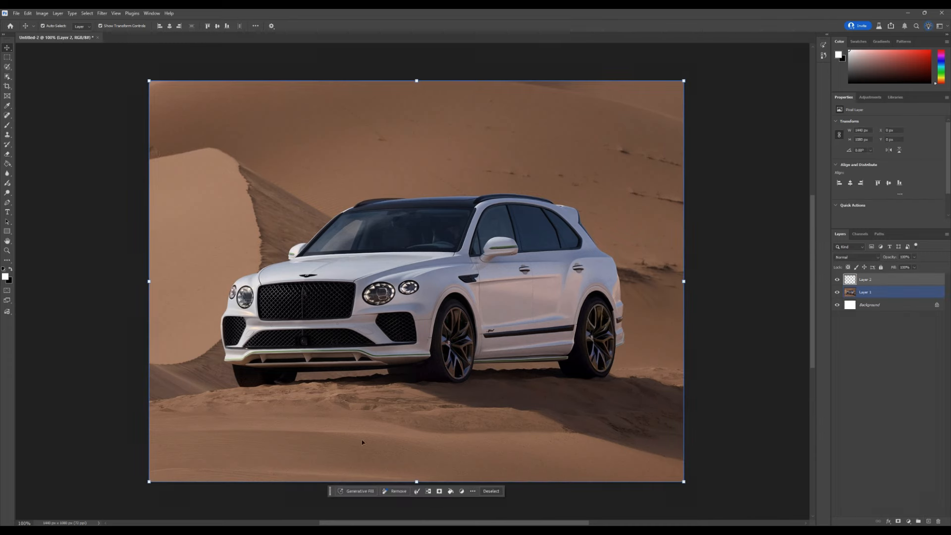
click(352, 492)
key(ctrl+v)
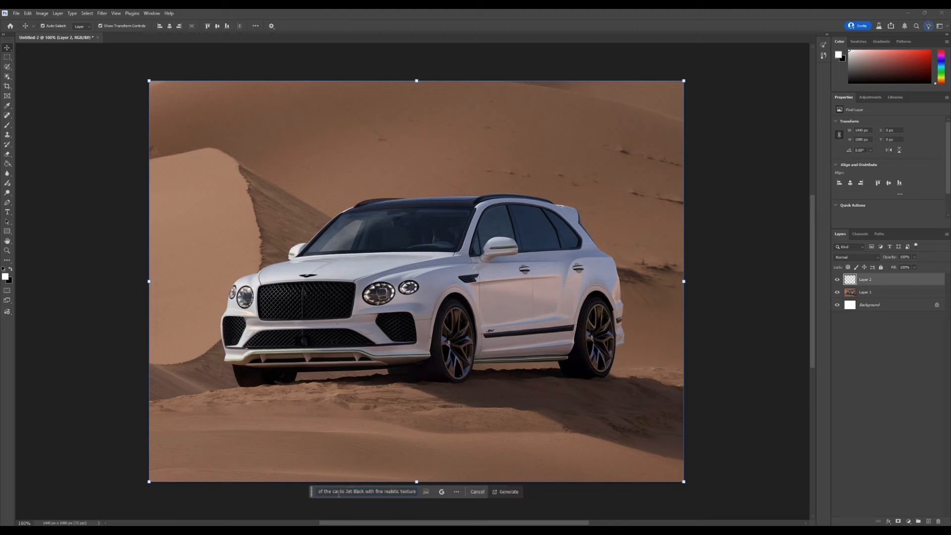
click(505, 492)
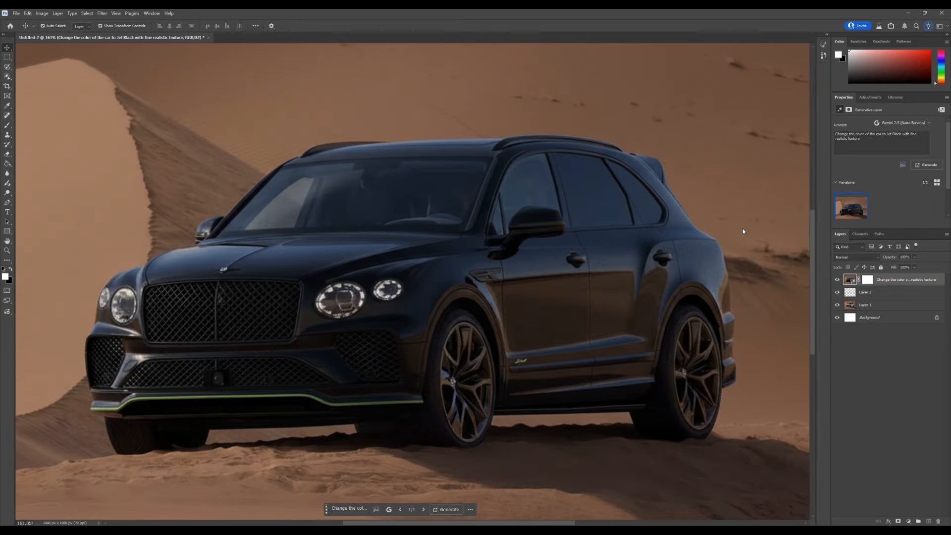
Step: Toggle the generated car layer's visibility repeatedly to compare the black car with the white original
scroll(707, 230, down, 8)
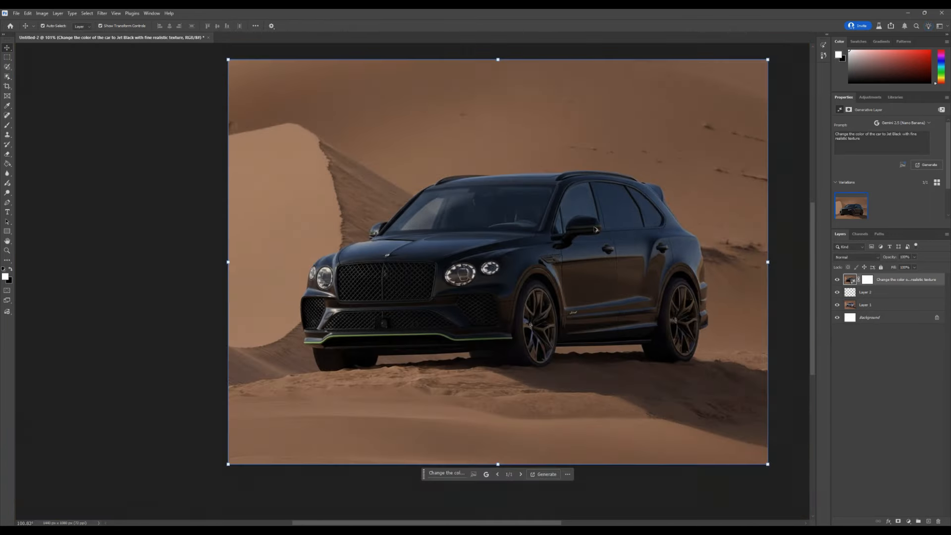
scroll(710, 216, up, 5)
scroll(625, 233, down, 2)
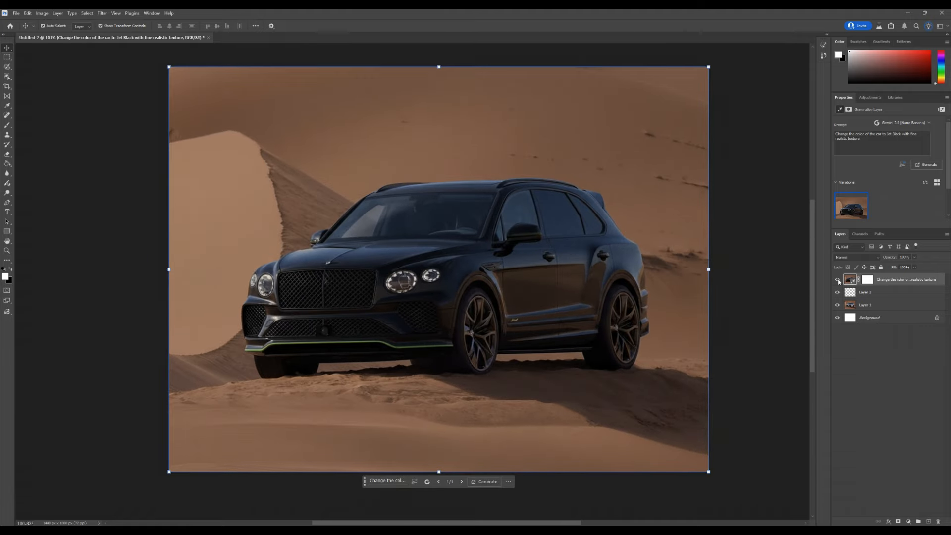
click(837, 280)
click(837, 280)
click(838, 281)
click(838, 281)
click(838, 281)
click(838, 281)
click(838, 281)
click(838, 281)
click(839, 281)
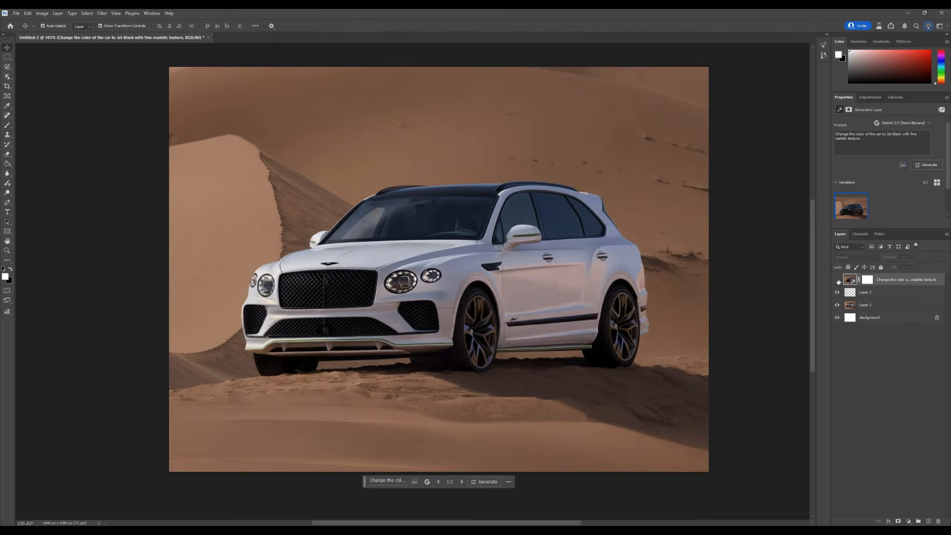
click(838, 281)
click(838, 281)
click(838, 281)
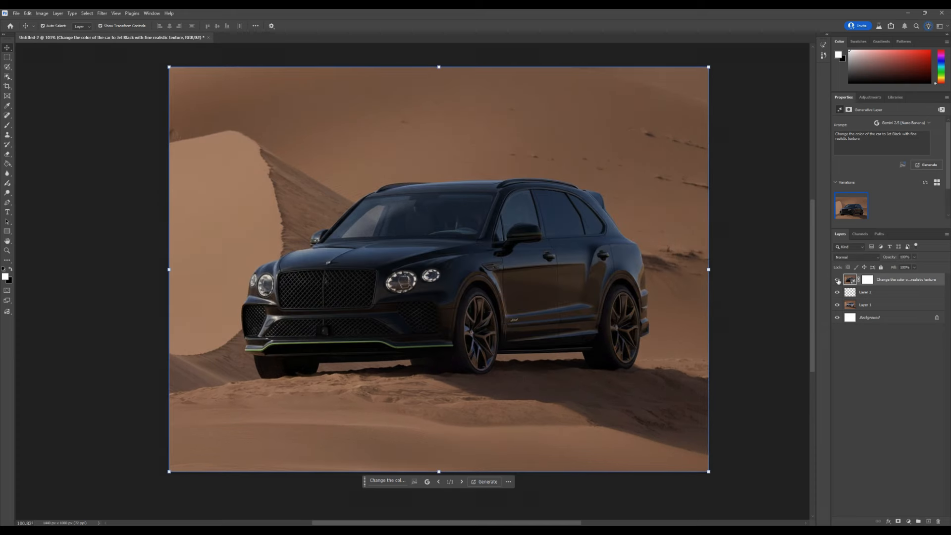
click(838, 281)
click(838, 280)
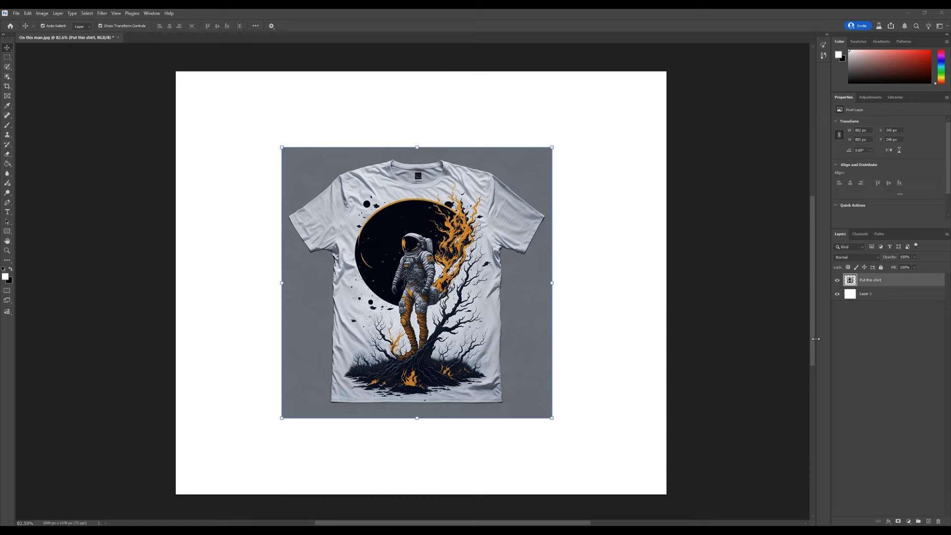
Step: Add a new layer and generate fill with the prompt 'A man standing infront of the wall wearing the given tshirt. Highly realistic environment needed'
click(928, 522)
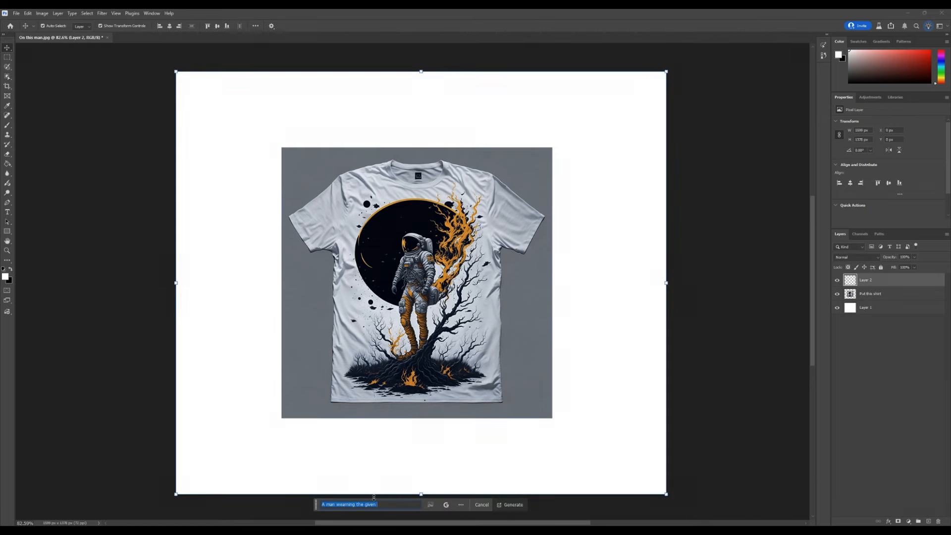
text(A)
text( man standing)
text( infront of the wa)
text(ll wean)
text(ing the given tshirt.)
text( Highly realis)
text(tic environment needed)
key(Return)
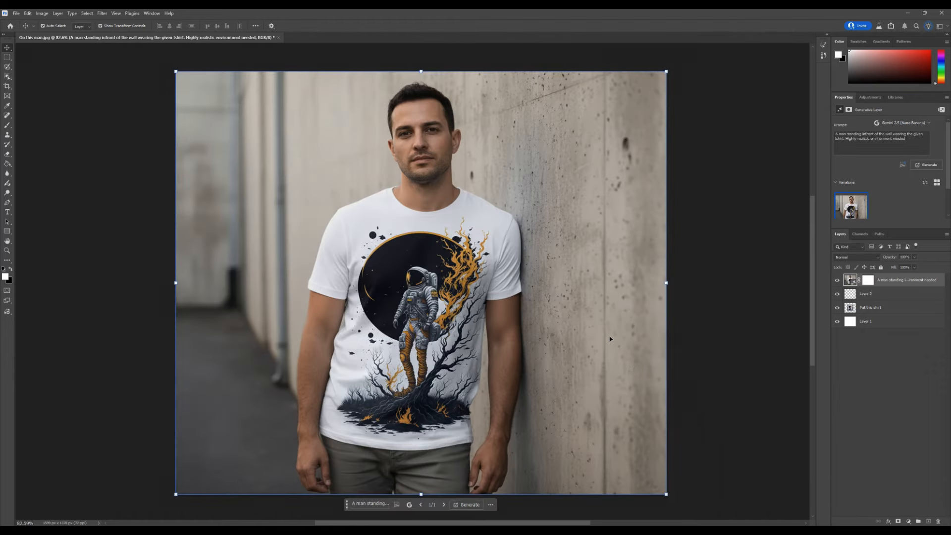
Step: Move the shirt reference layer to the top of the stack and place it beside the model near the upper right
scroll(610, 339, down, 1)
drag(871, 308, 895, 278)
drag(298, 386, 546, 232)
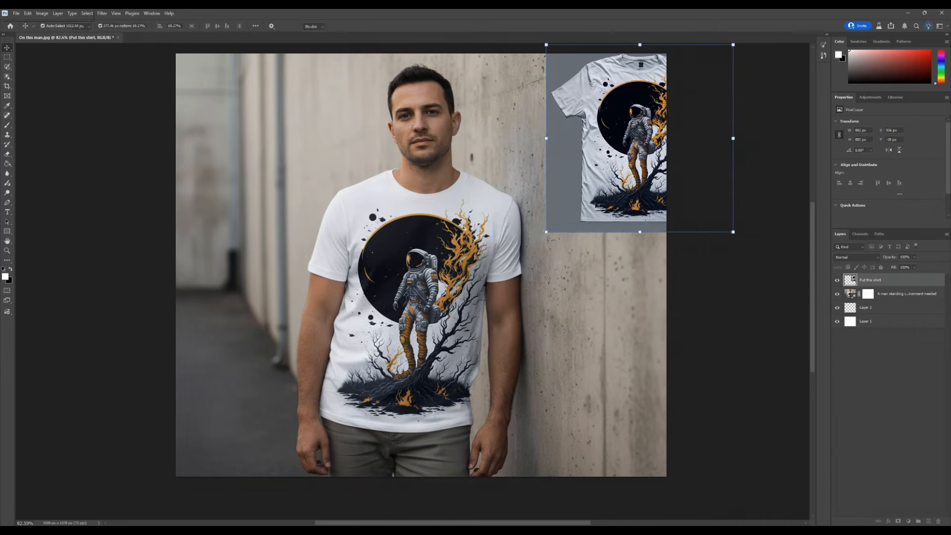
drag(613, 193, 529, 241)
click(368, 26)
drag(564, 198, 592, 195)
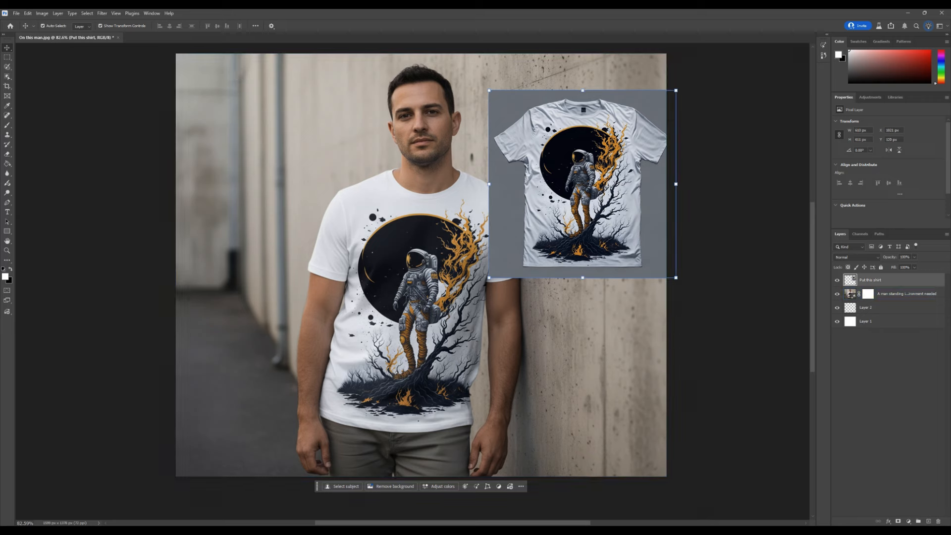
drag(600, 197, 581, 189)
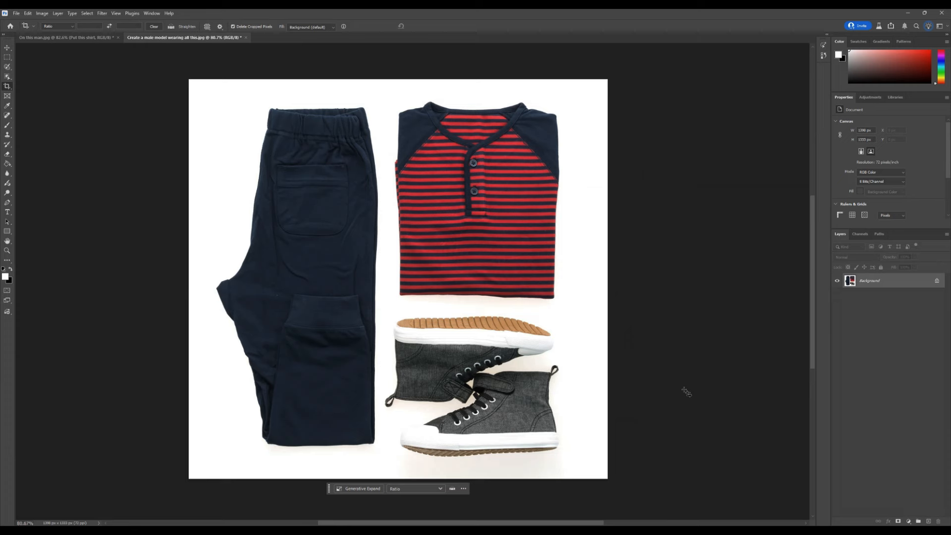
Step: In the clothes flat-lay document, add a new layer, select all and generate fill asking for a male studio model dressed in the provided shirt, pants and hat
key(alt+Tab)
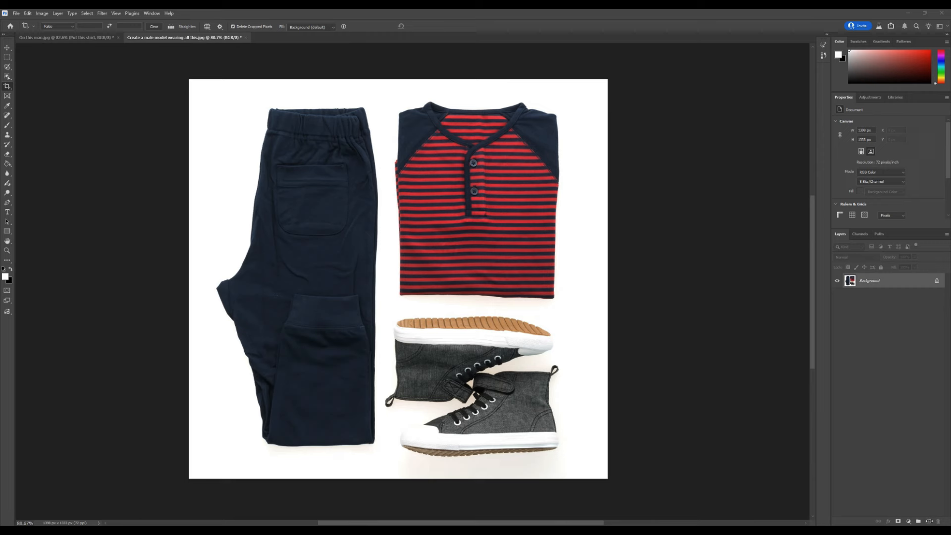
click(929, 521)
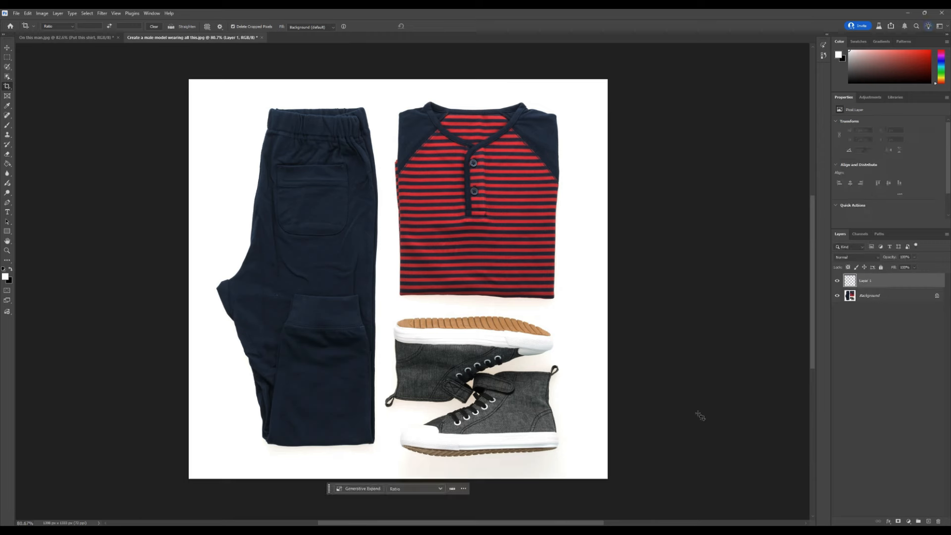
key(ctrl+a)
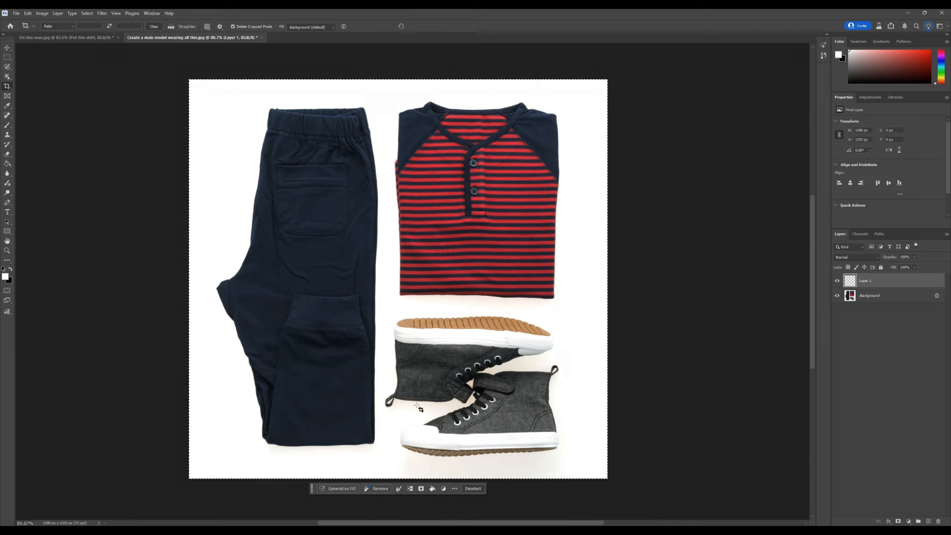
click(340, 489)
key(ctrl+v)
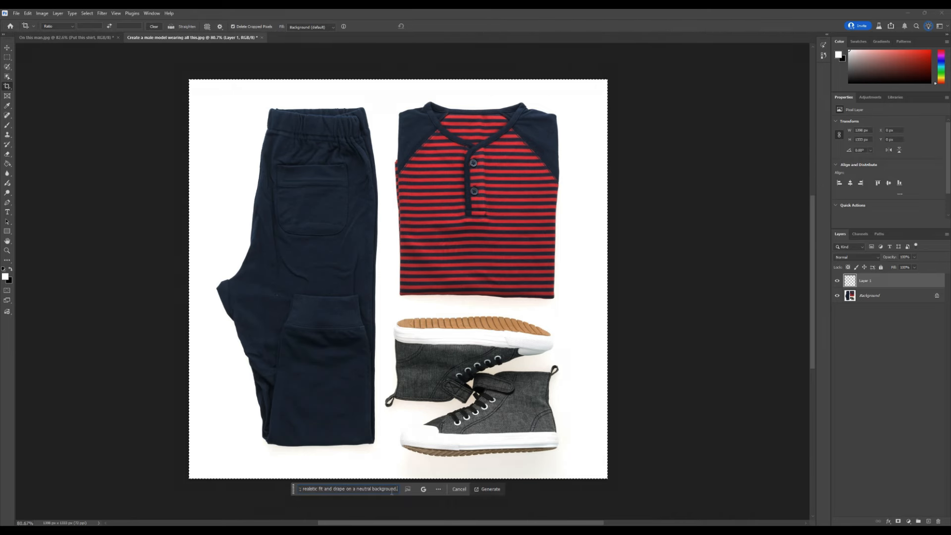
click(423, 490)
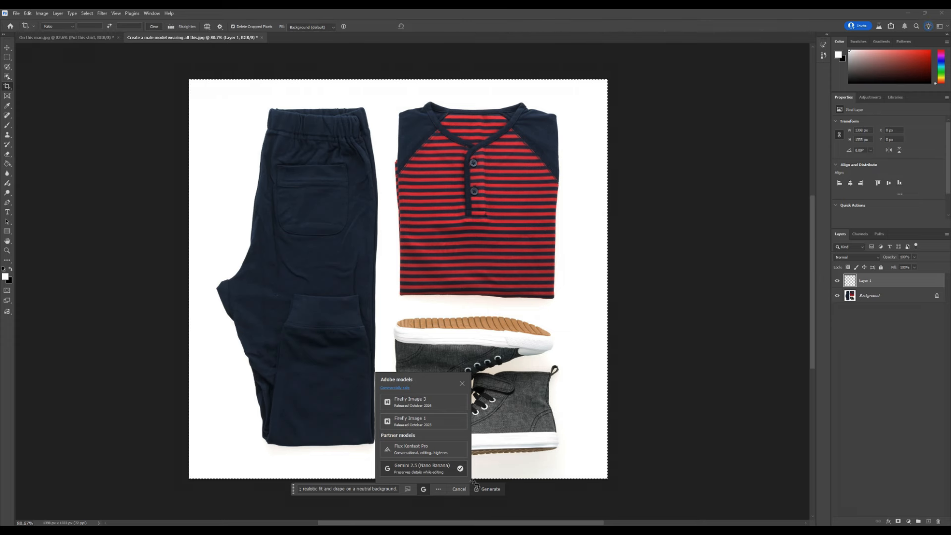
click(484, 491)
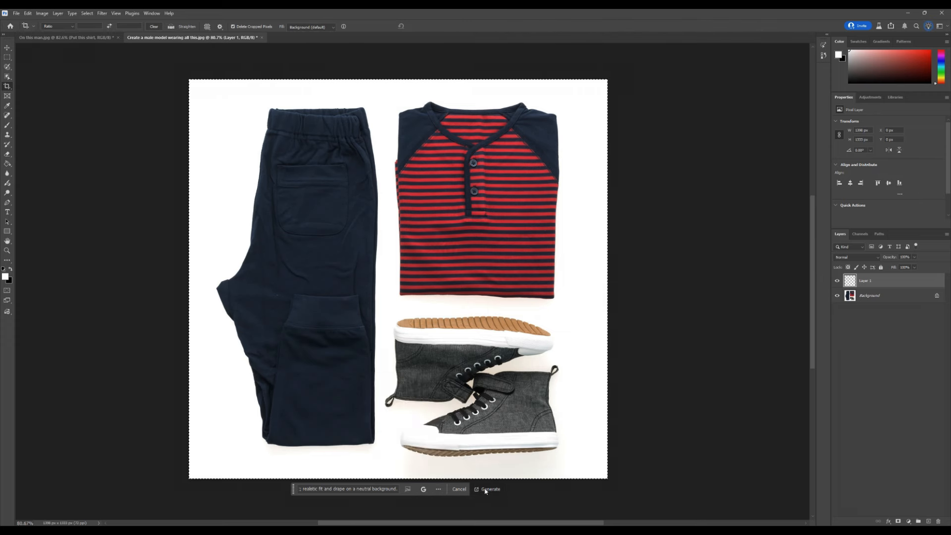
click(485, 489)
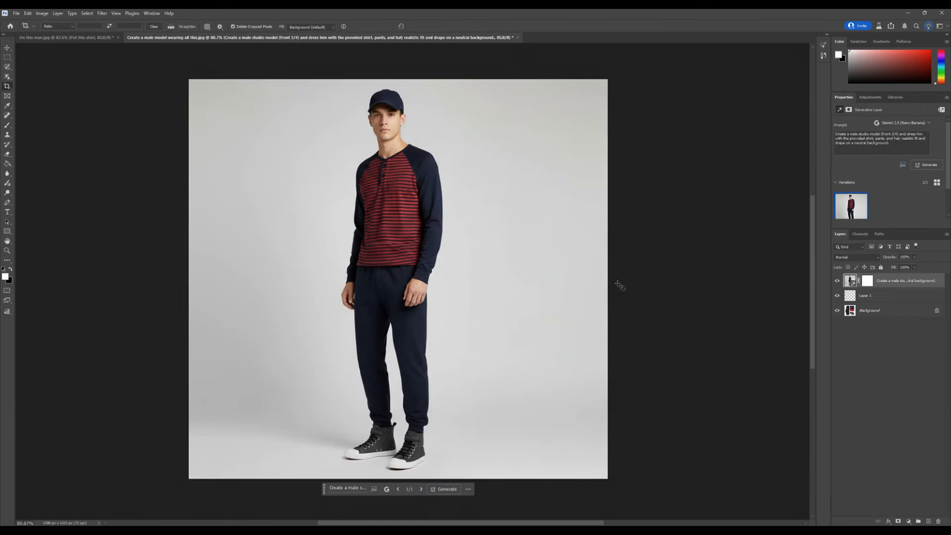
Step: Toggle the generated model layer's visibility repeatedly to compare it with the flat-lay clothes
click(837, 280)
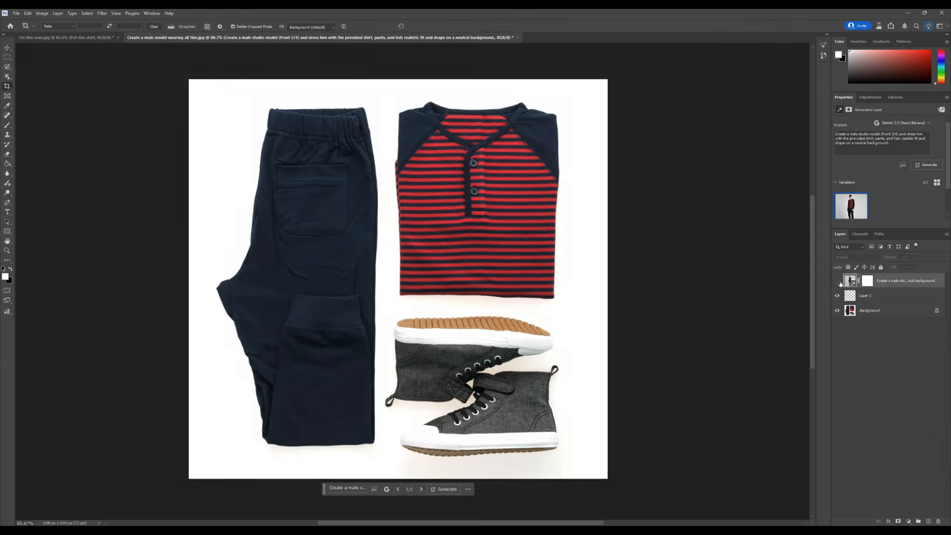
click(838, 281)
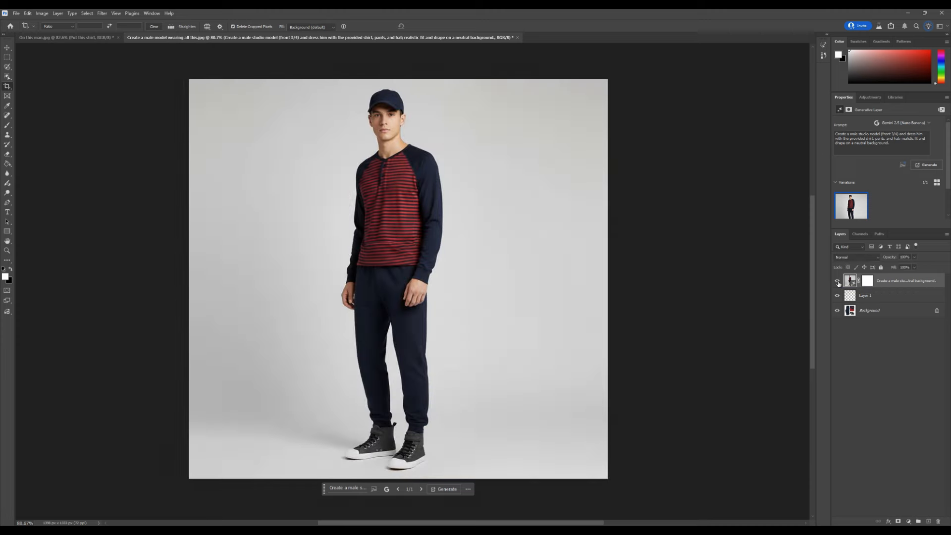
click(838, 281)
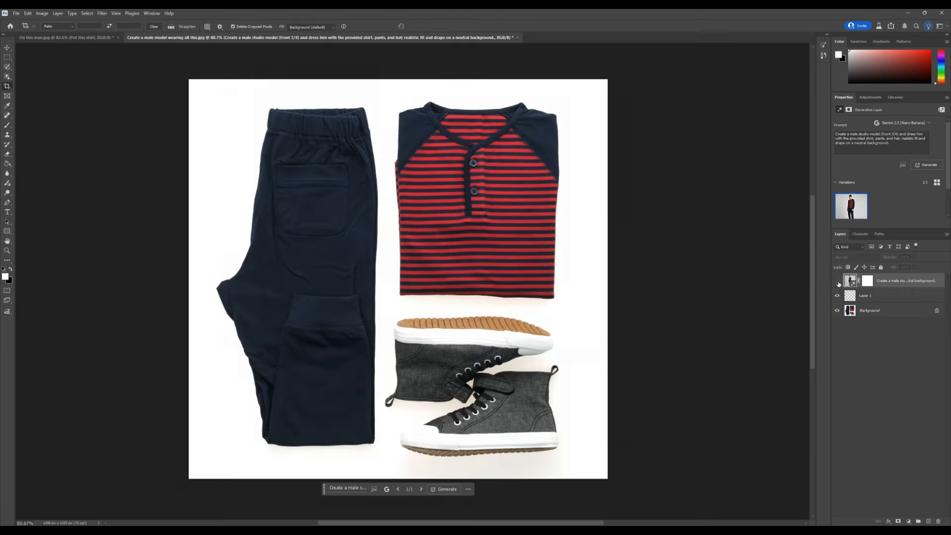
click(838, 281)
click(838, 281)
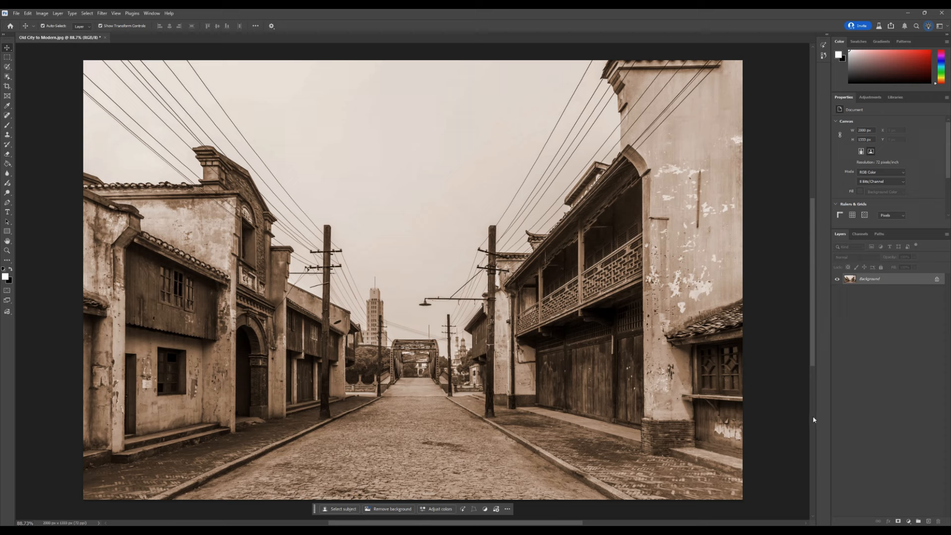
Step: In the old city photo, add a new layer, select all and generate fill with the pasted prompt transforming the street façades into a clean modern city
click(930, 522)
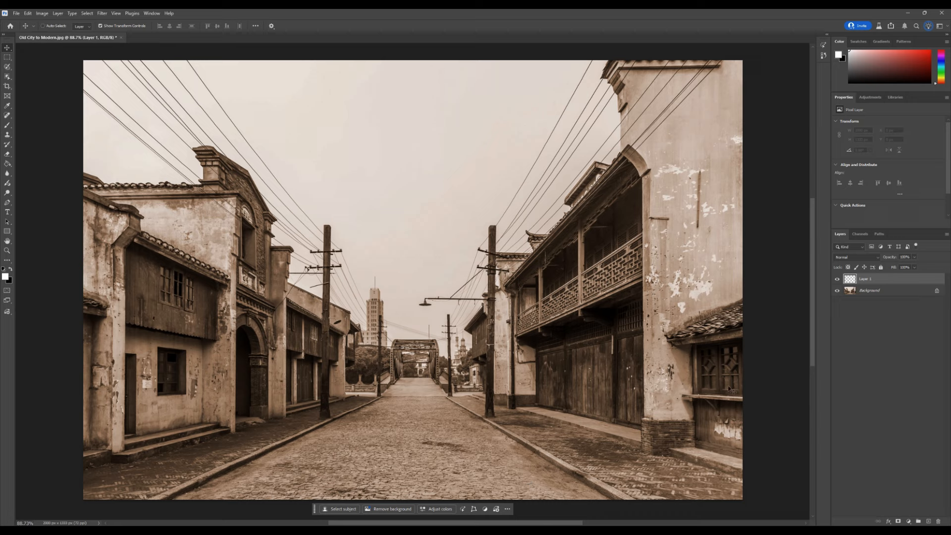
key(ctrl+a)
click(360, 508)
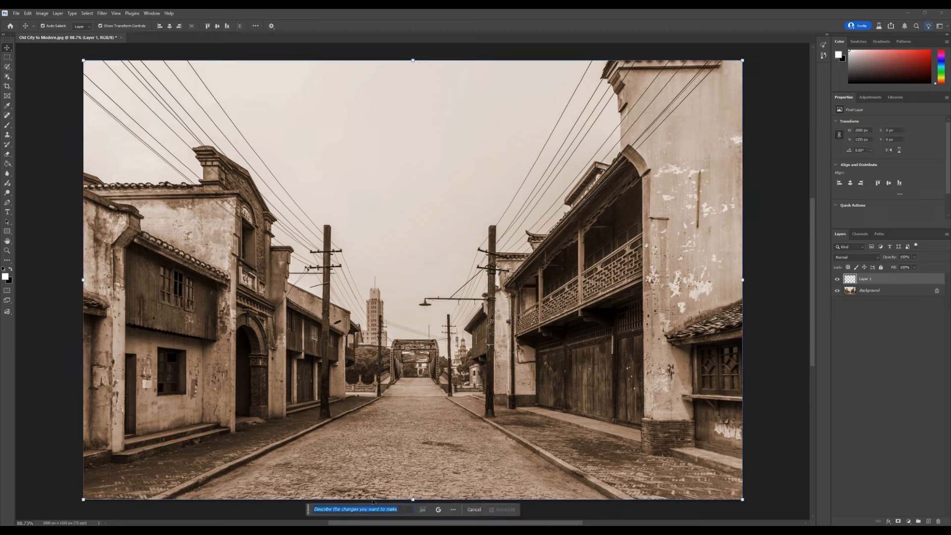
key(ctrl+v)
click(505, 510)
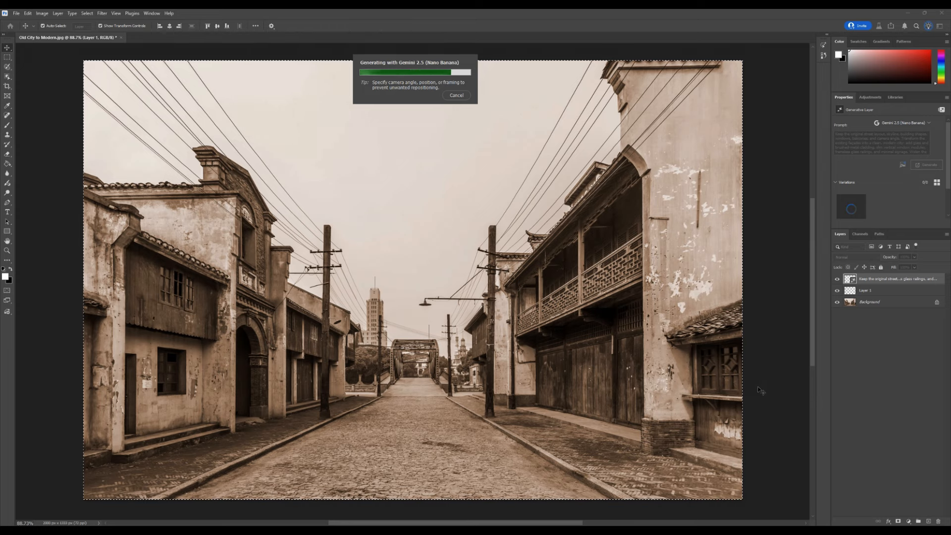
Step: Toggle the generated layer's visibility to compare the modernized street with the original
click(836, 279)
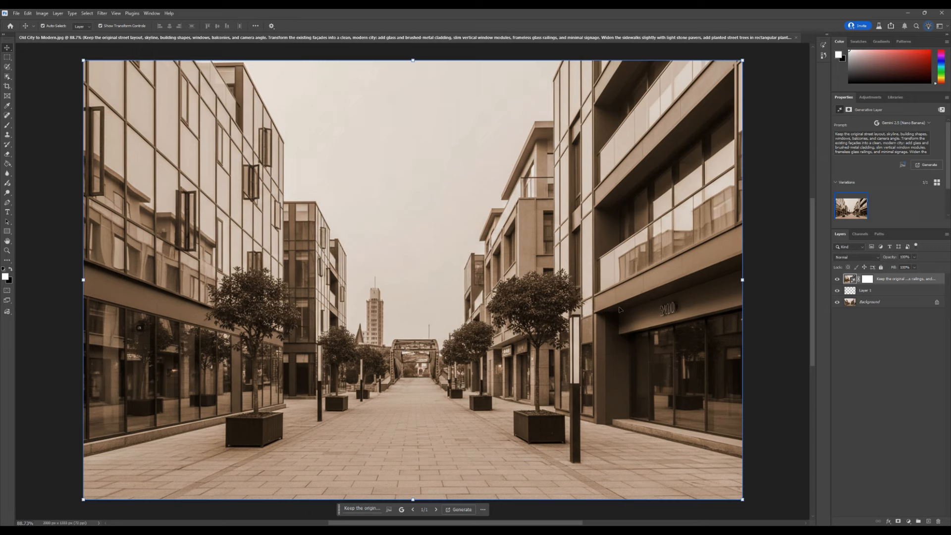
click(838, 280)
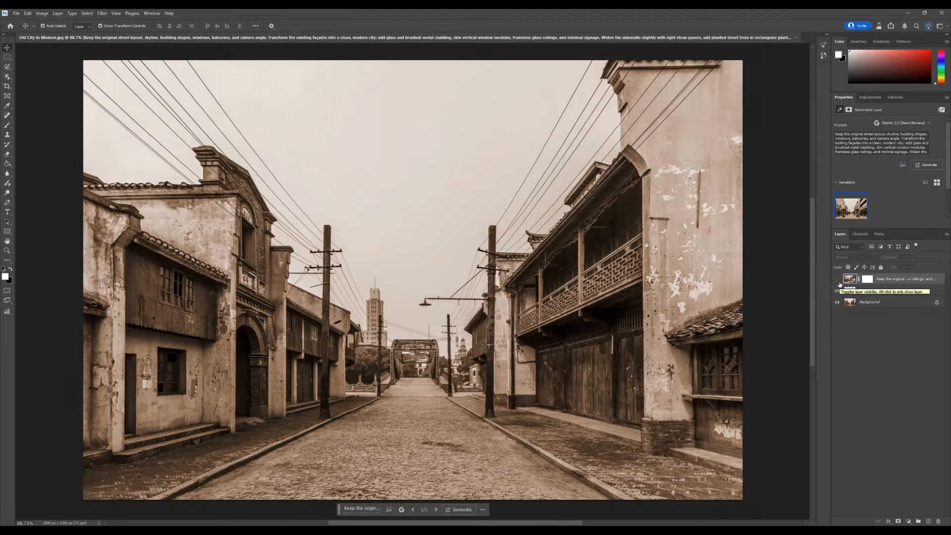
click(838, 280)
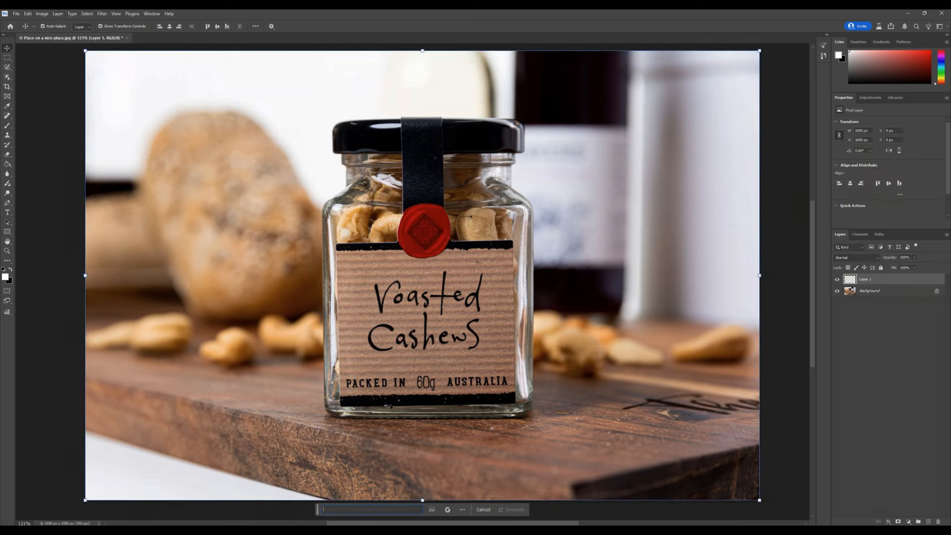
Step: In the cashew jar image, generate fill with the pasted prompt placing the product on a marble counter with soft window light
key(ctrl+v)
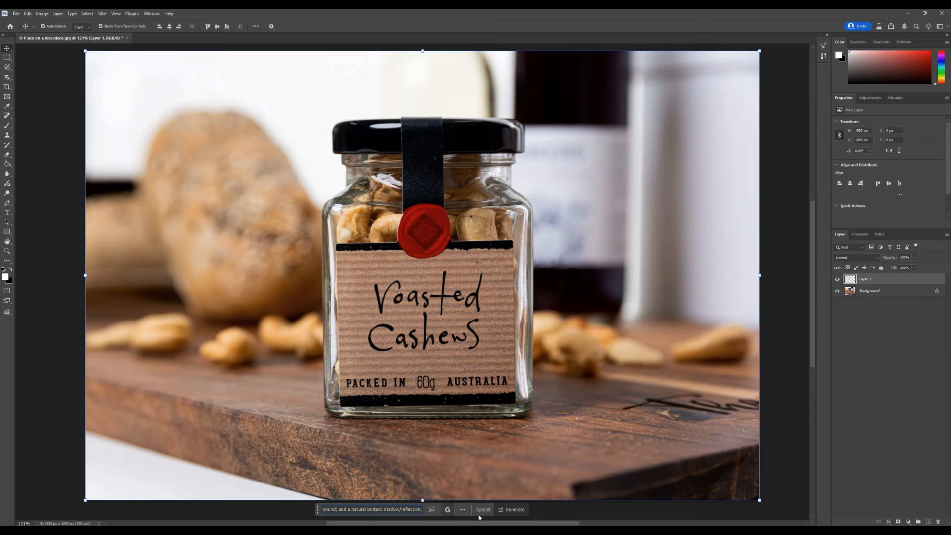
click(518, 513)
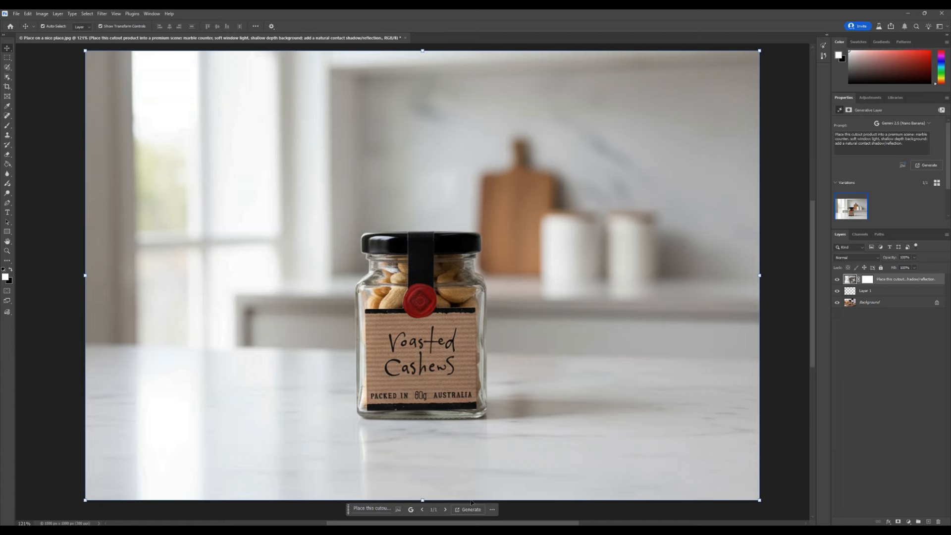
Step: Zoom in and out repeatedly to inspect the generated product scene
scroll(457, 425, up, 1)
scroll(457, 425, down, 3)
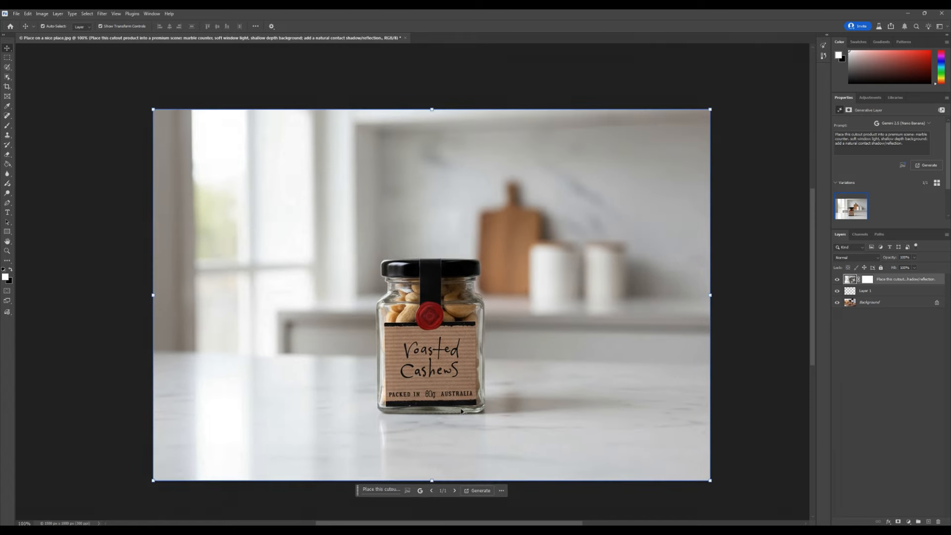
scroll(459, 419, up, 4)
scroll(461, 411, down, 5)
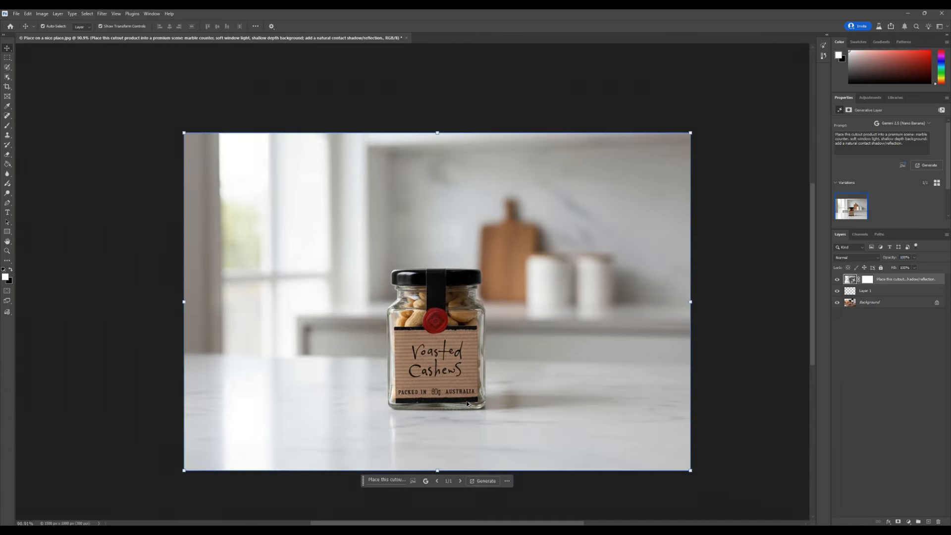
scroll(438, 404, up, 3)
scroll(456, 398, down, 1)
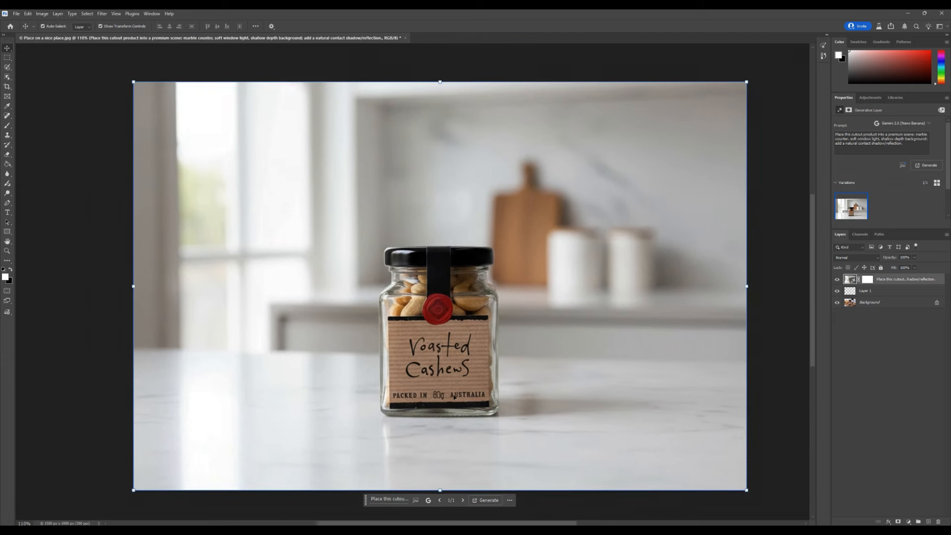
scroll(457, 395, up, 1)
scroll(457, 394, down, 1)
scroll(457, 396, up, 1)
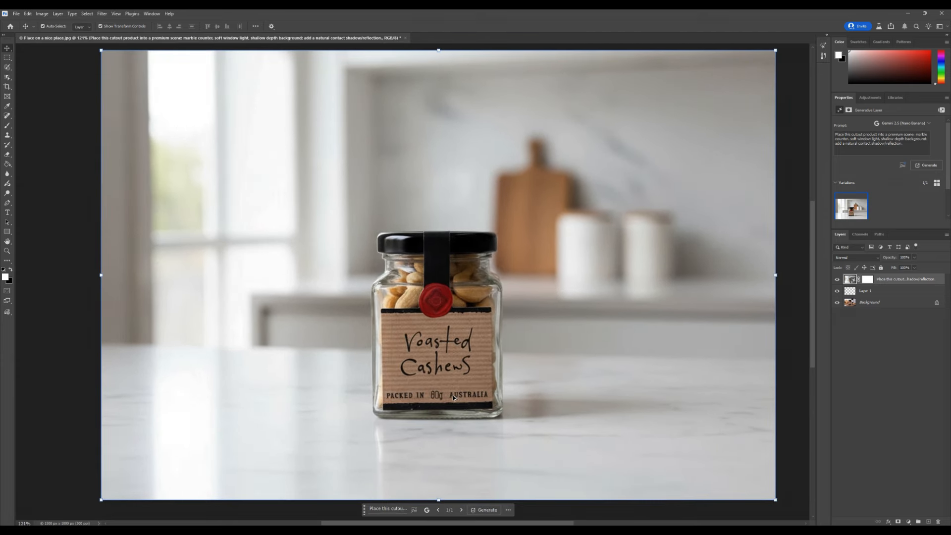
scroll(476, 397, down, 2)
scroll(516, 394, up, 1)
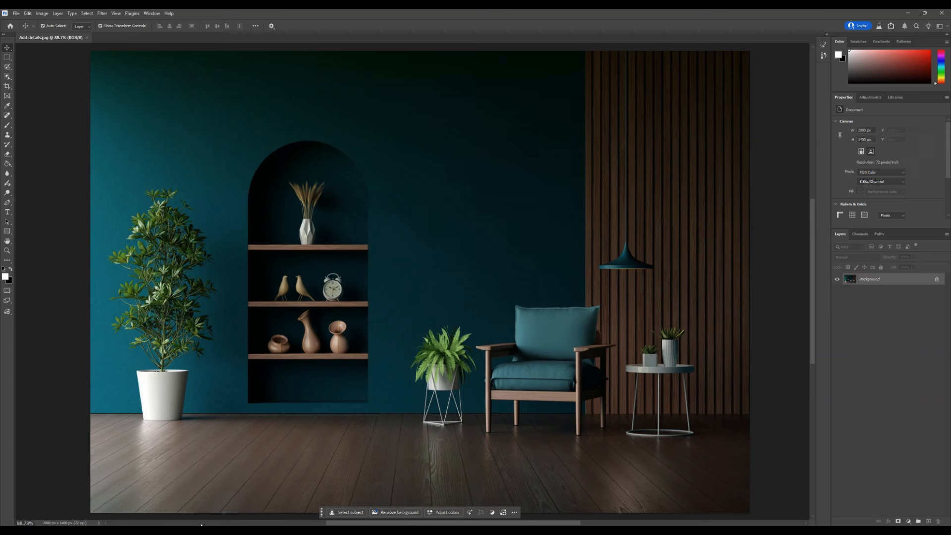
Step: In the interior room image, add a text label "Turn this wall color into yellow" on the upper left wall
click(201, 531)
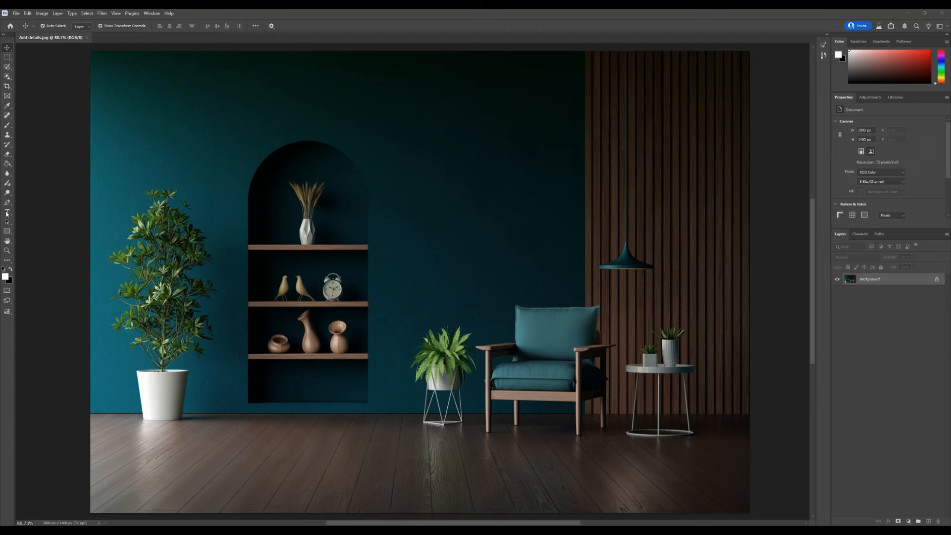
click(187, 209)
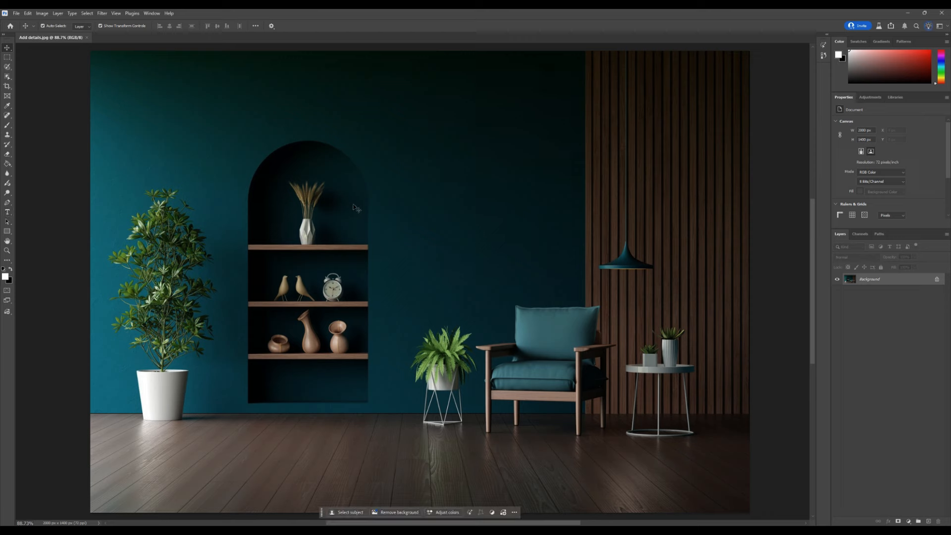
click(8, 213)
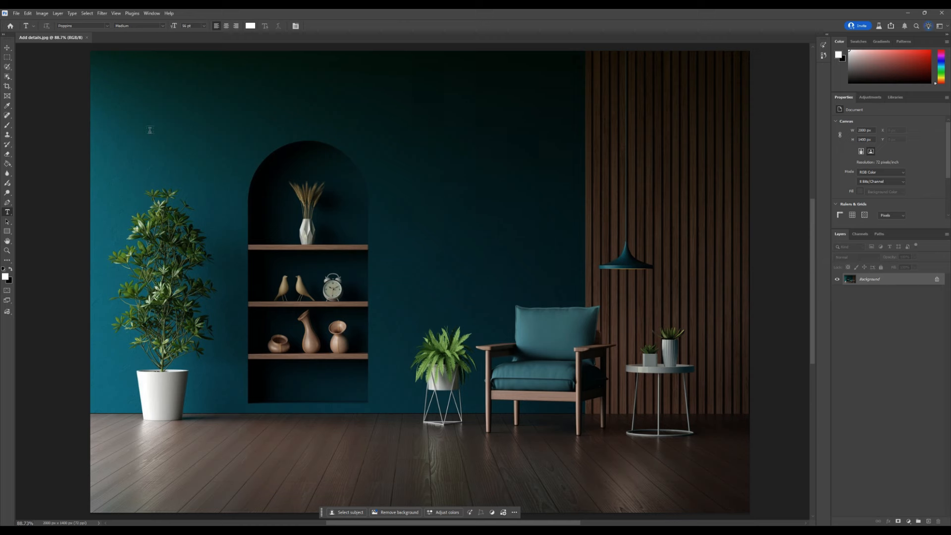
click(135, 102)
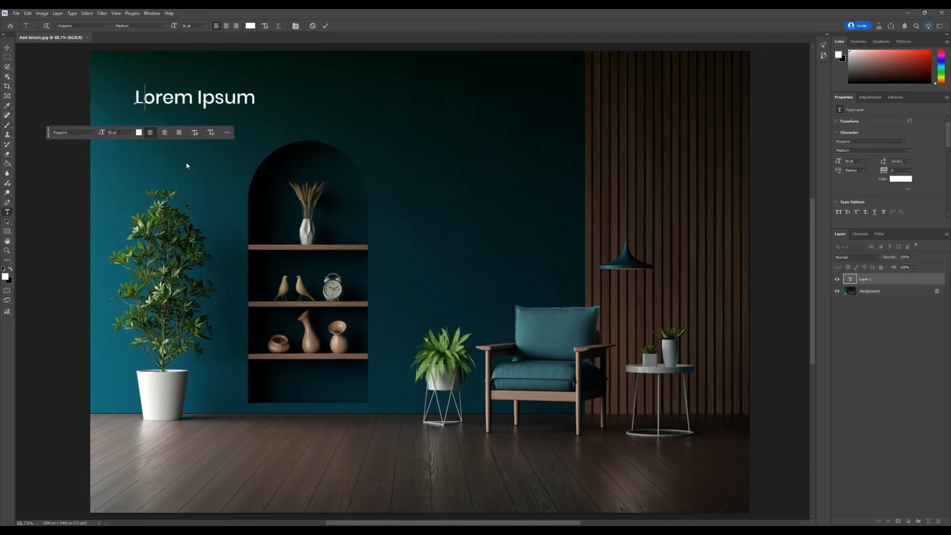
text(Turn this wa)
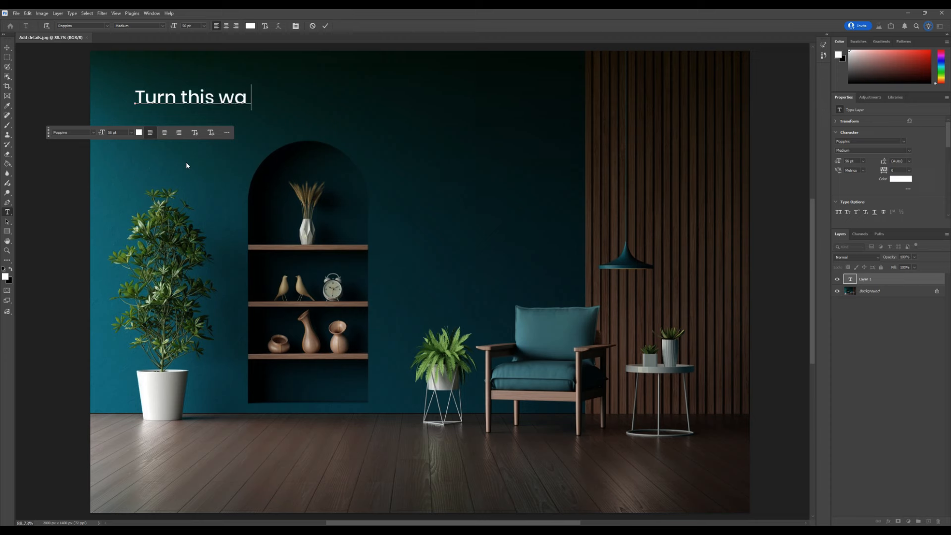
text(ll color into yello)
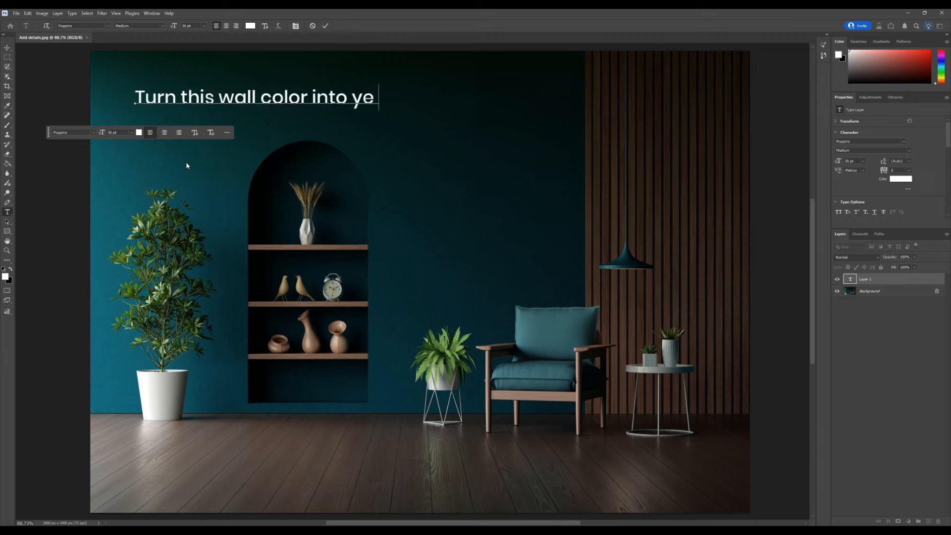
text(w)
Step: Add a red label "Turn On this light" beside the pendant lamp
click(7, 47)
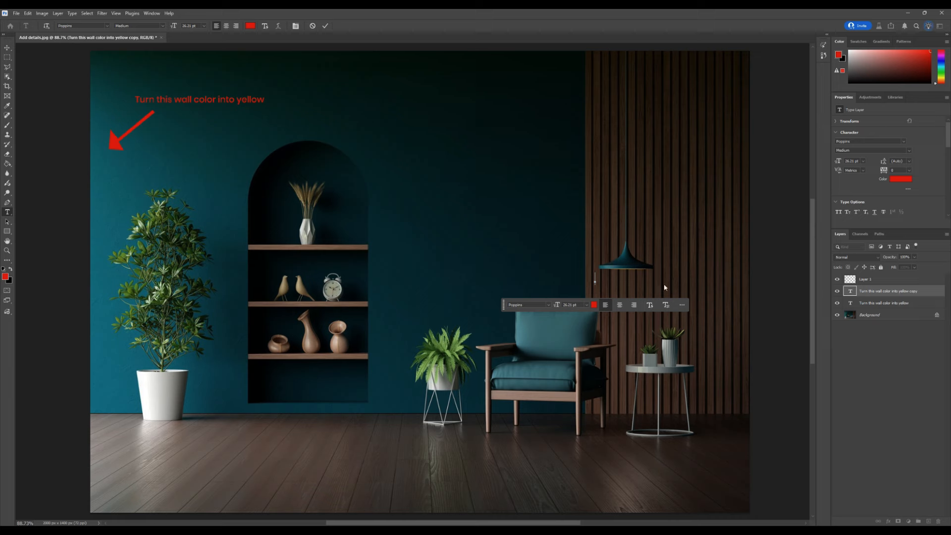
text(Turn)
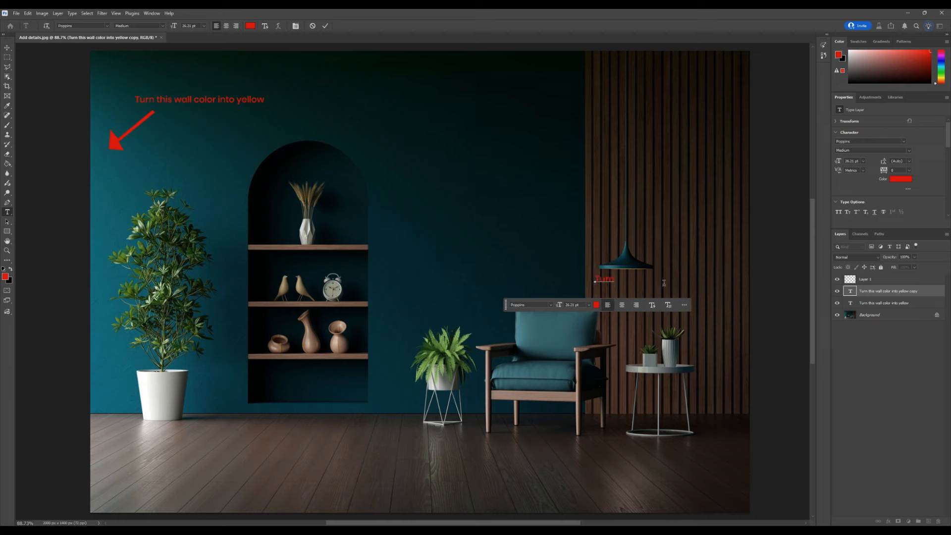
text( On this light)
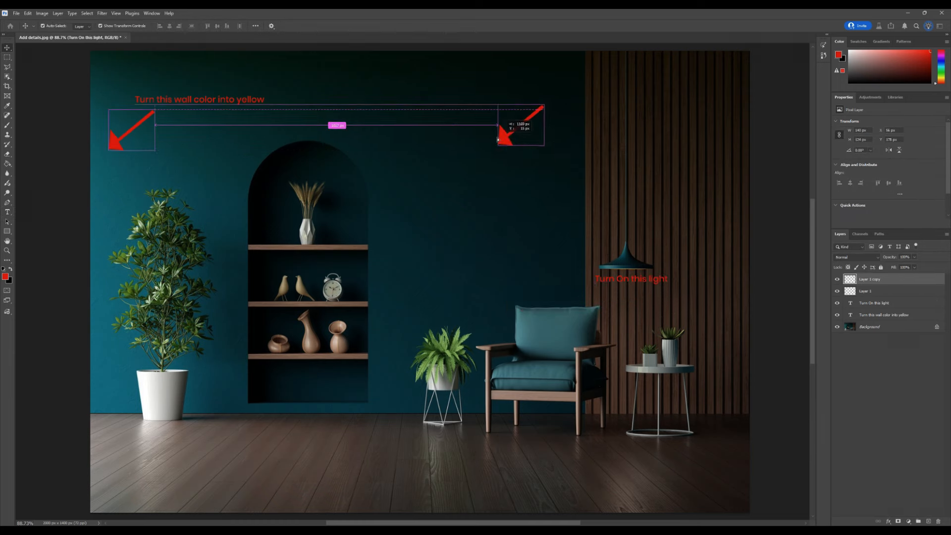
Step: Place an arrow copy and a duplicate label on the upper middle wall, changing the label to "Add painting here"
drag(519, 126, 495, 115)
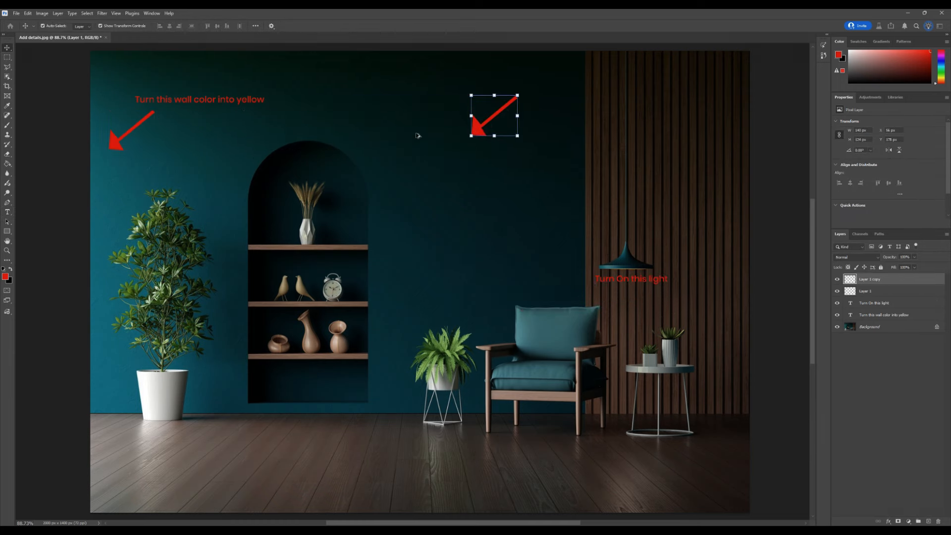
drag(230, 101, 506, 150)
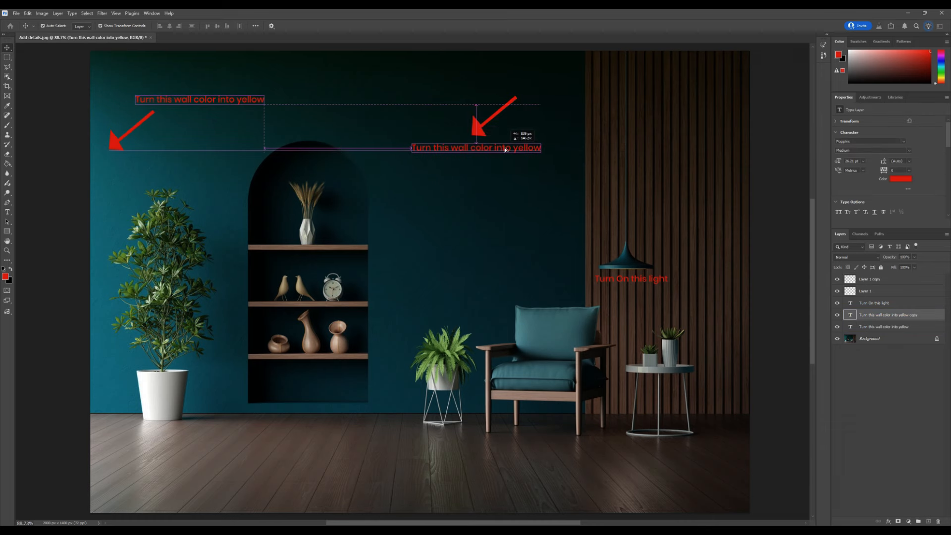
double_click(506, 149)
key(ctrl+a)
text(Add)
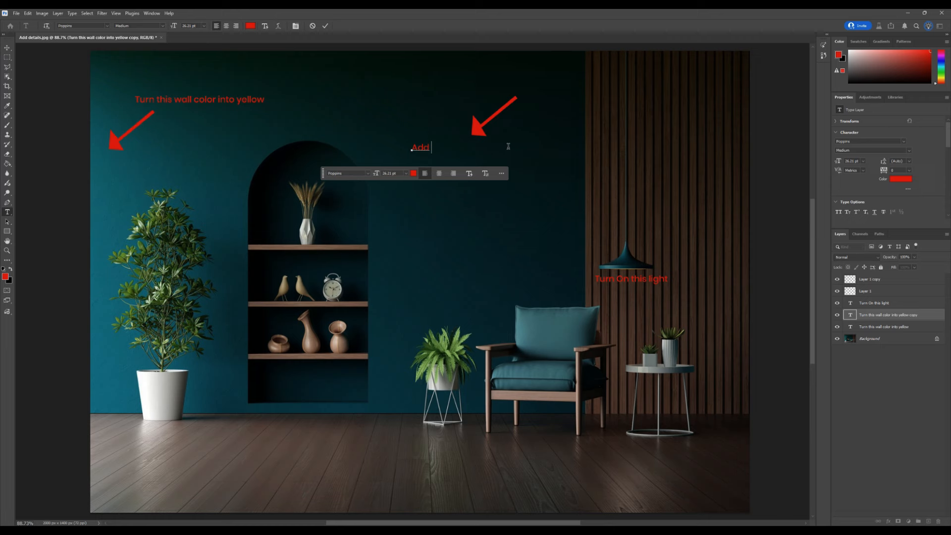
text( painting here)
click(7, 48)
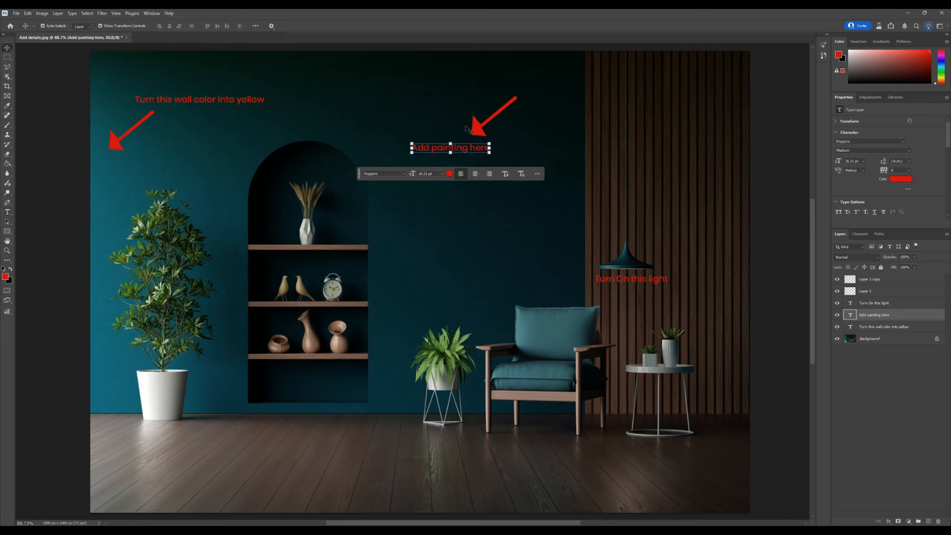
Step: Duplicate the arrow above the armchair and rotate it to point down at the chair
drag(481, 132, 540, 319)
drag(585, 279, 556, 262)
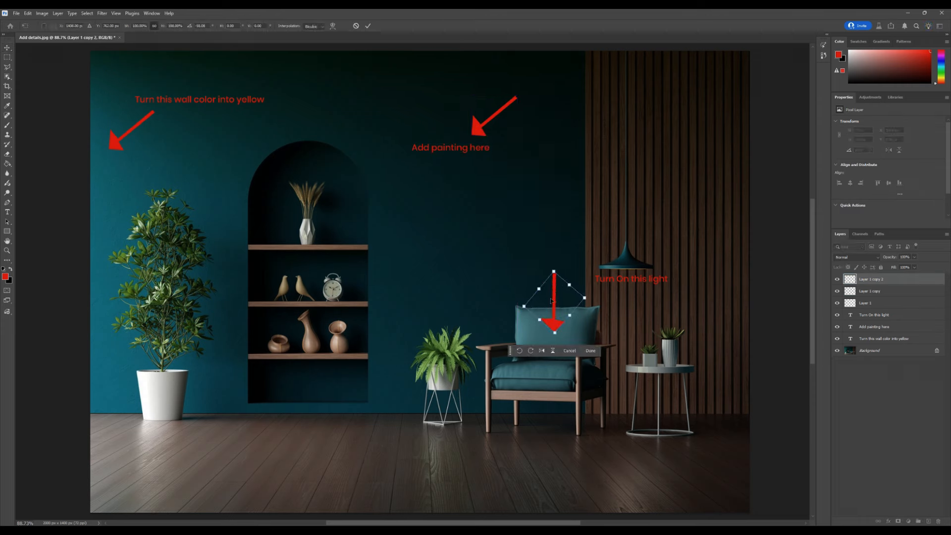
click(368, 26)
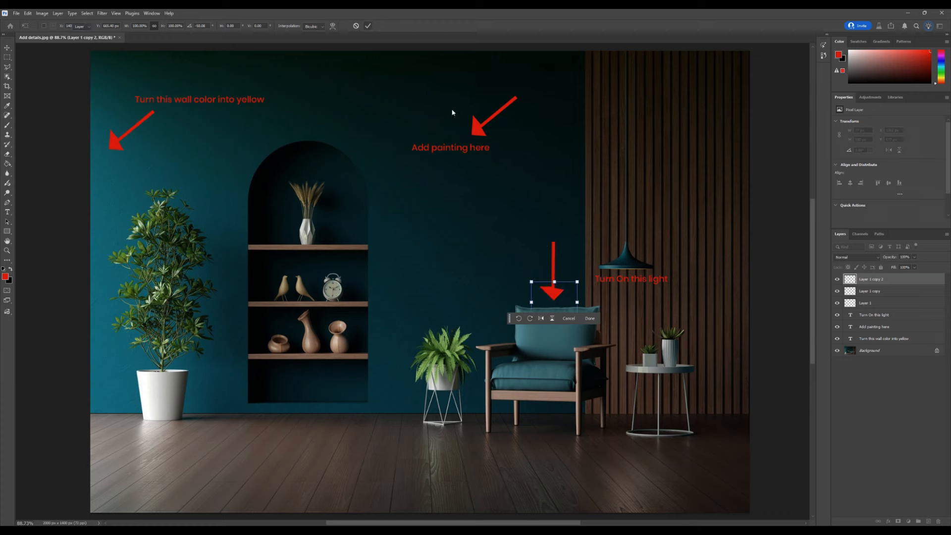
Step: Duplicate a label above the armchair and change it to "Put a person on this chair" on two lines
mouse_move(451, 147)
mouse_down()
mouse_move(549, 323)
mouse_move(549, 294)
mouse_up()
double_click(561, 295)
text(Put a per)
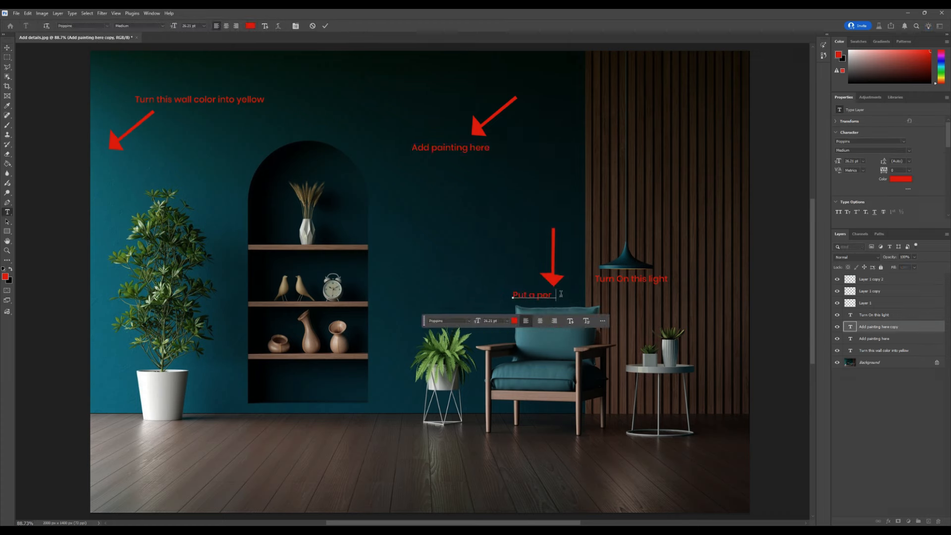
text(son on t)
key(BackSpace)
key(Return)
text(this chair)
key(ctrl+Return)
drag(539, 297, 537, 296)
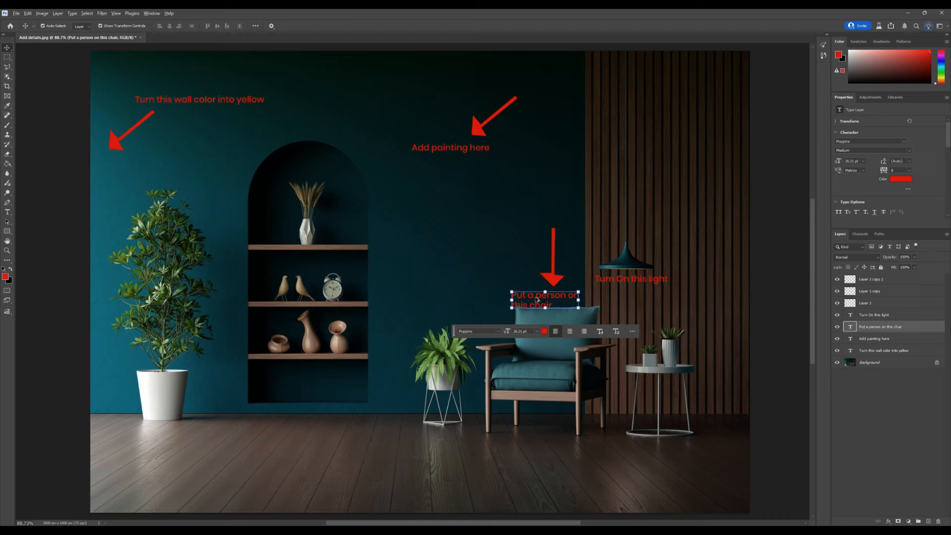
Step: Duplicate the chair label and an arrow to the top of the arched niche, rotating the arrow to point down
drag(528, 299, 302, 126)
drag(111, 144, 304, 101)
drag(353, 63, 323, 51)
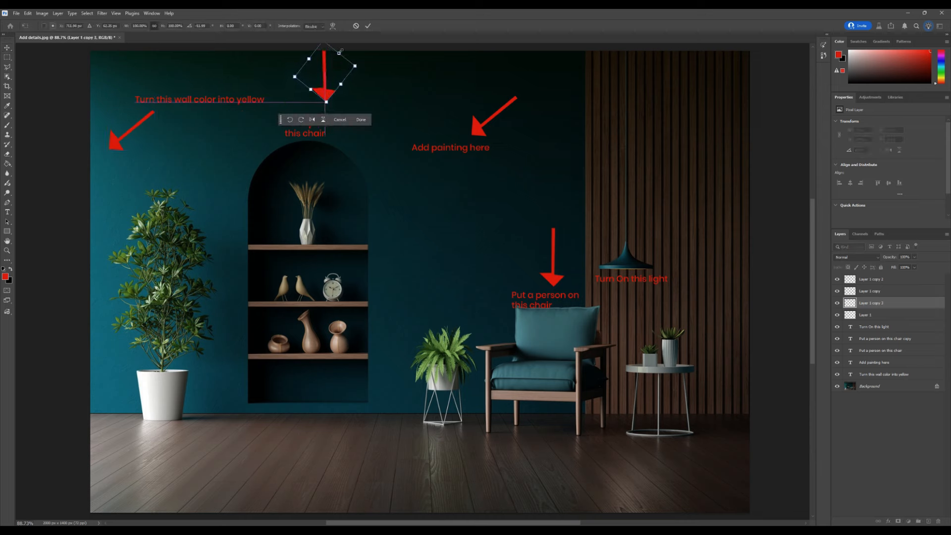
click(367, 26)
Step: Change the niche label's text to "Add a hanging lamp here"
click(321, 133)
double_click(320, 132)
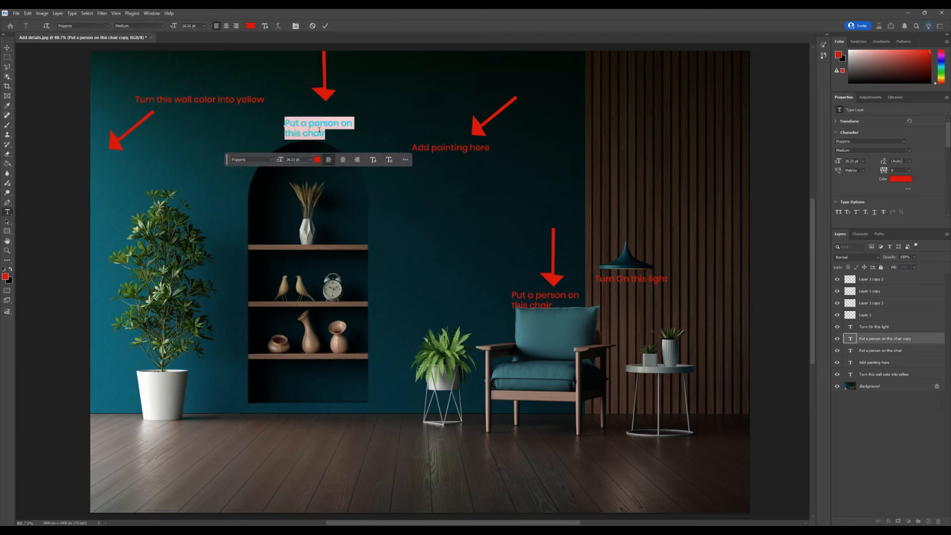
text(Add a ghabgub)
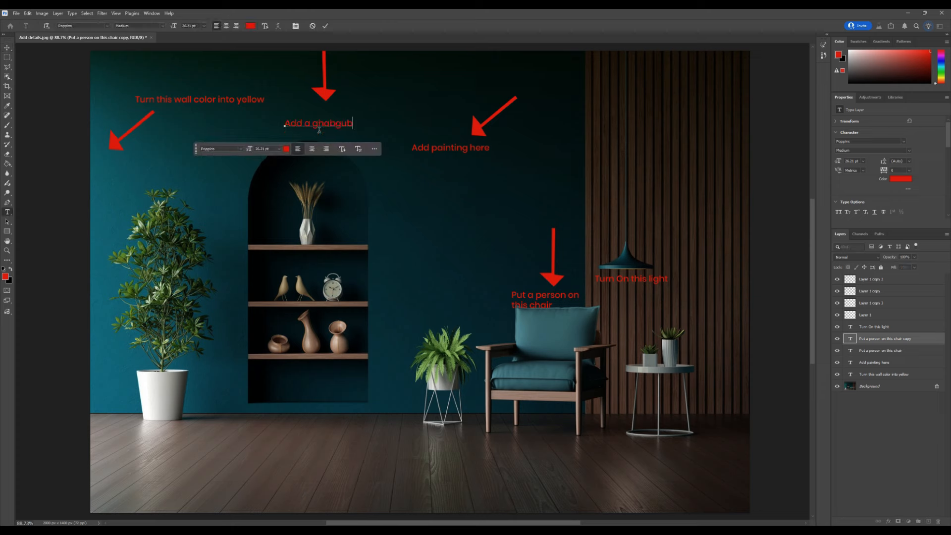
key(BackSpace)
key(BackSpace)
key(BackSpace)
key(BackSpace)
key(BackSpace)
key(BackSpace)
key(BackSpace)
text(hanging lan)
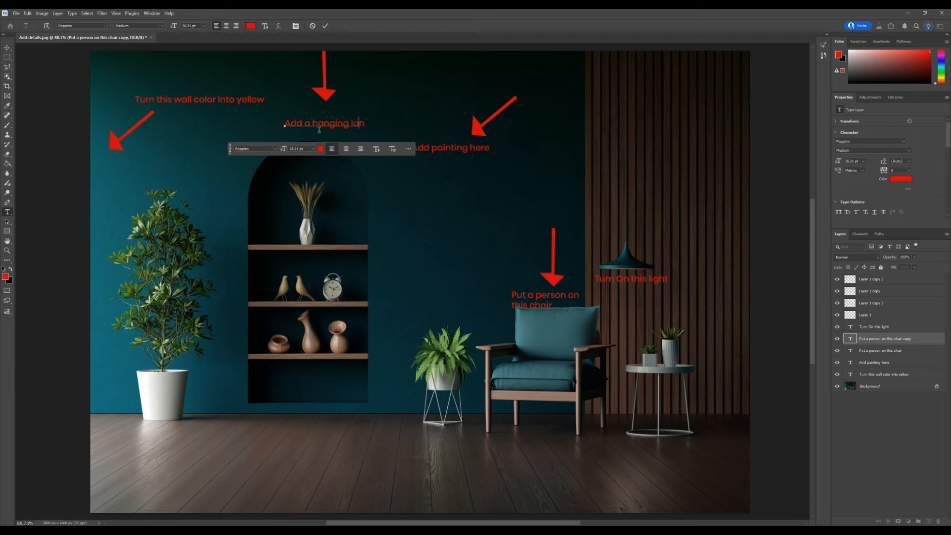
key(BackSpace)
text(mp here)
click(7, 48)
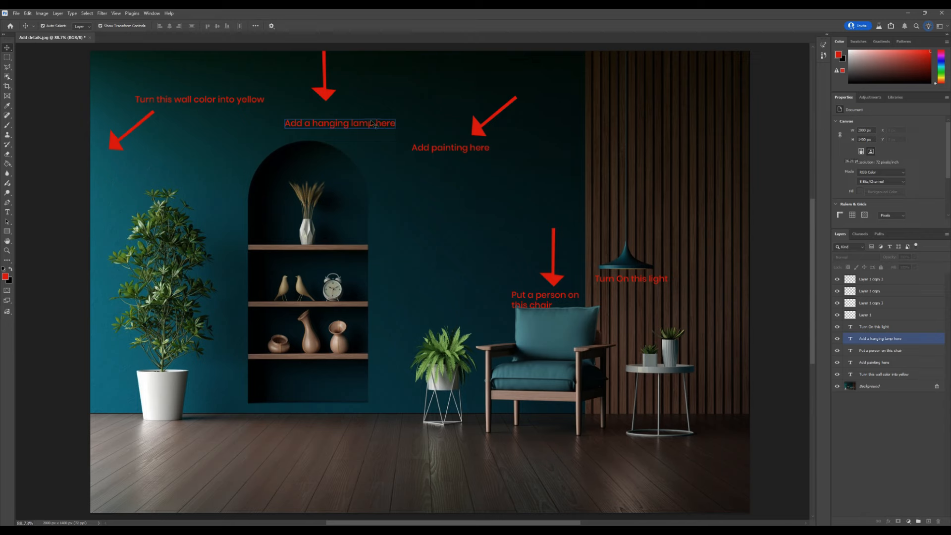
Step: Move the "Add a hanging lamp here" label slightly up and left, centred under the niche arrow
drag(377, 130, 368, 119)
click(774, 326)
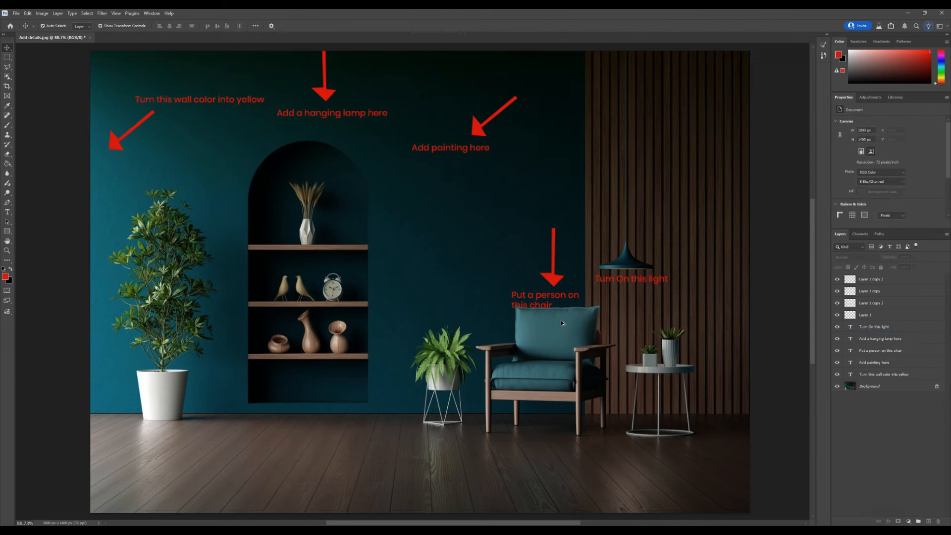
Step: Add a new empty layer and merge all the arrow and label layers into the background image
scroll(527, 317, down, 1)
scroll(527, 317, up, 1)
click(872, 279)
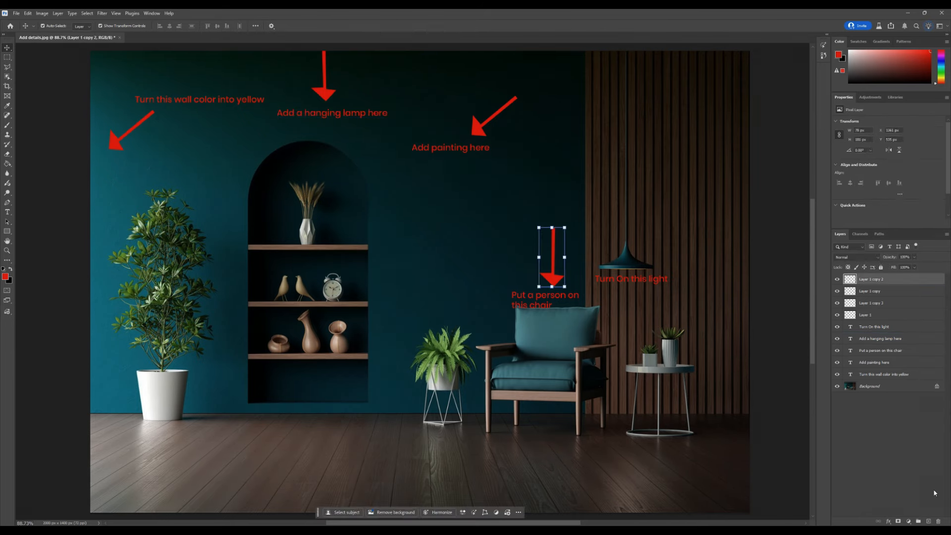
click(929, 521)
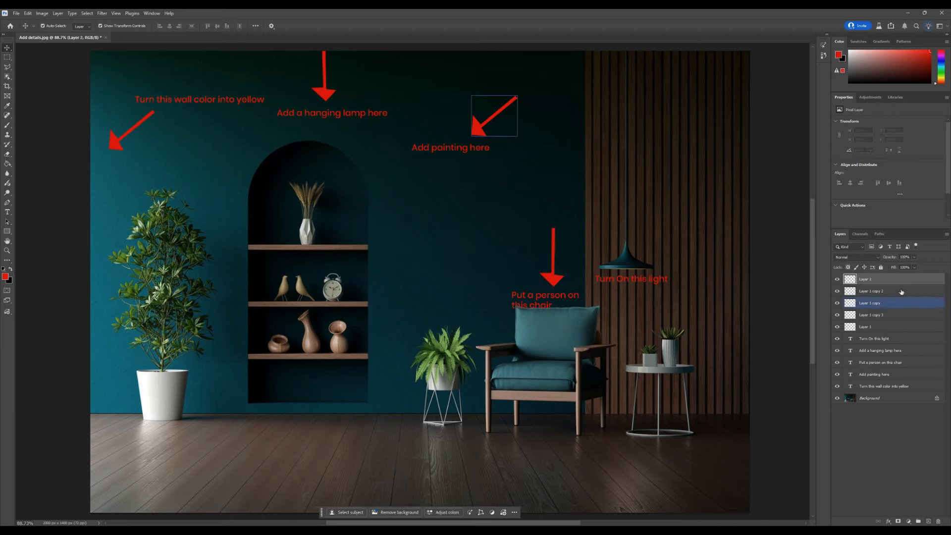
shift+click(892, 399)
key(ctrl+e)
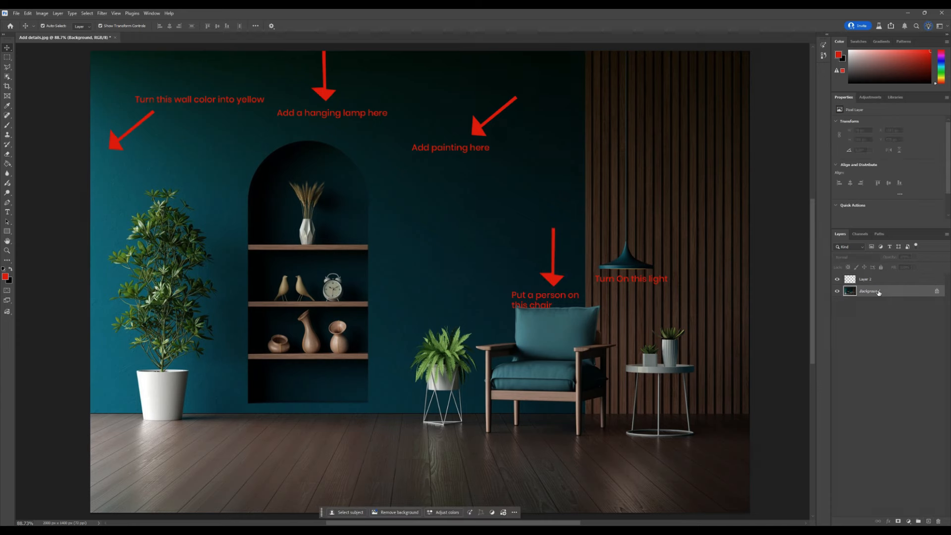
Step: Select the whole canvas on the new layer and run Generative Fill with the prompt "Complete the prompt given in the image."
click(878, 280)
key(ctrl+a)
click(351, 510)
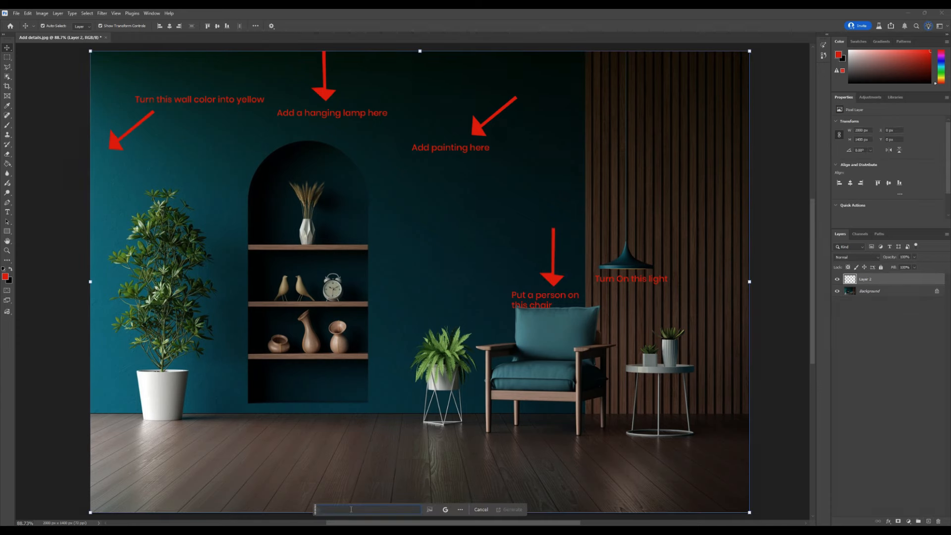
text(C)
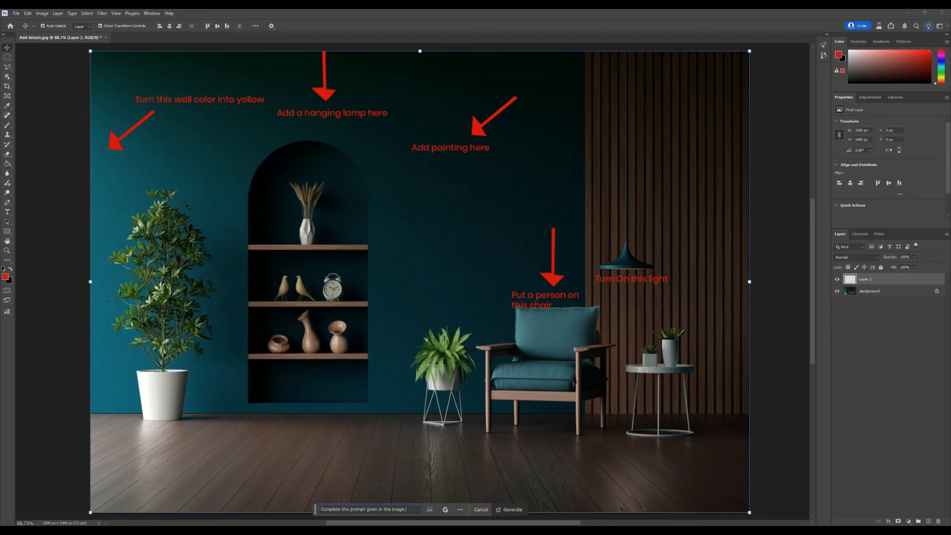
click(518, 512)
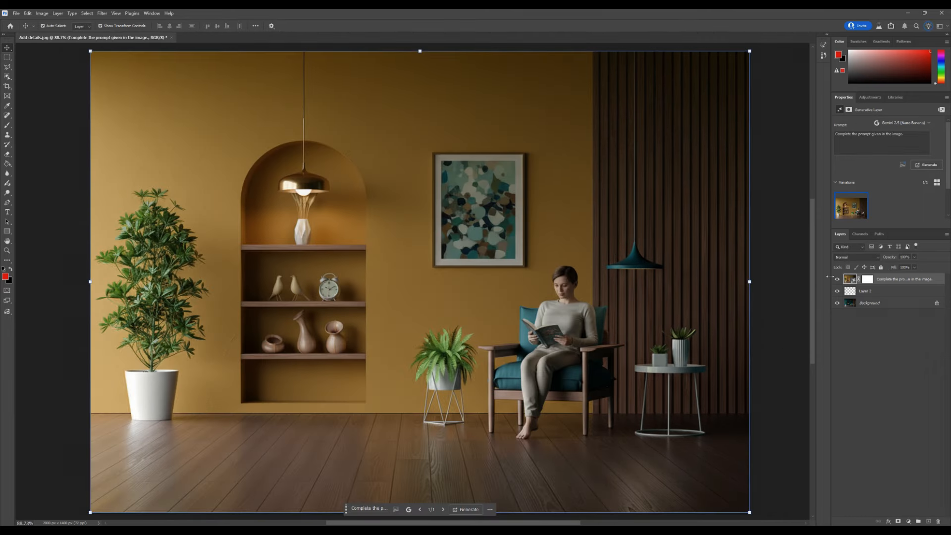
Step: Toggle the generated layer's visibility repeatedly to compare the annotated original with the result
click(837, 279)
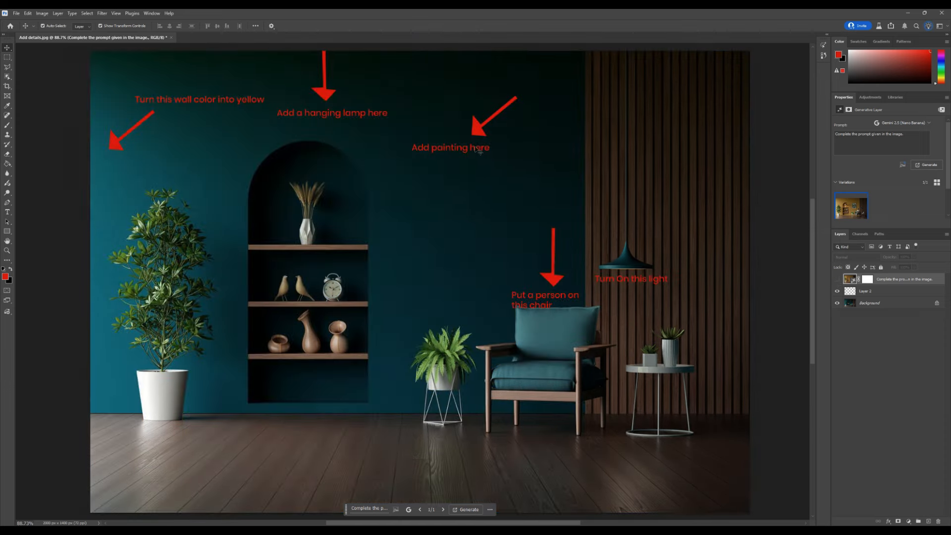
click(837, 280)
click(837, 279)
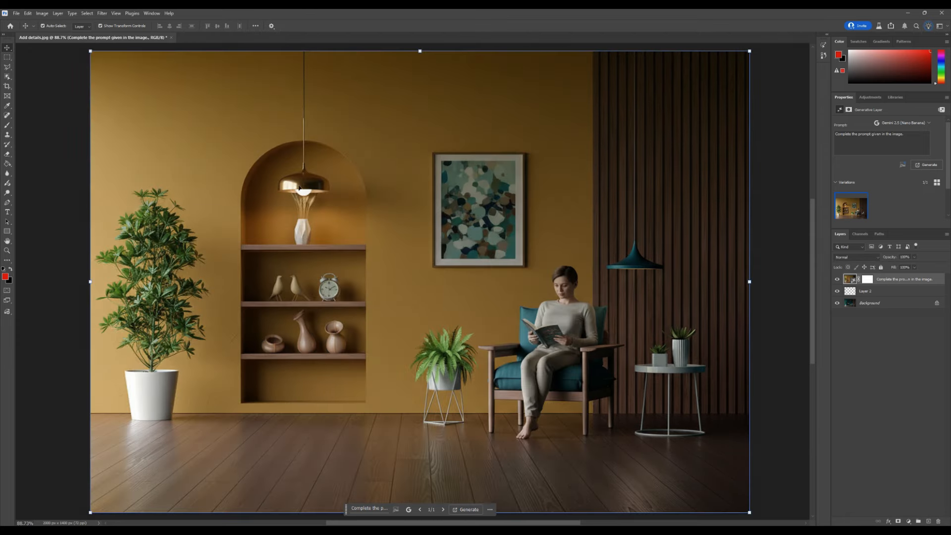
click(837, 279)
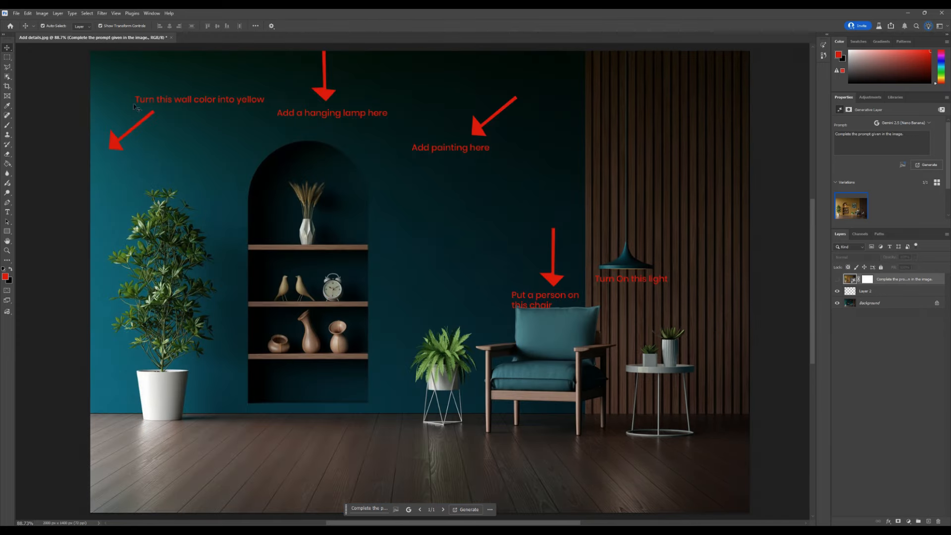
click(837, 279)
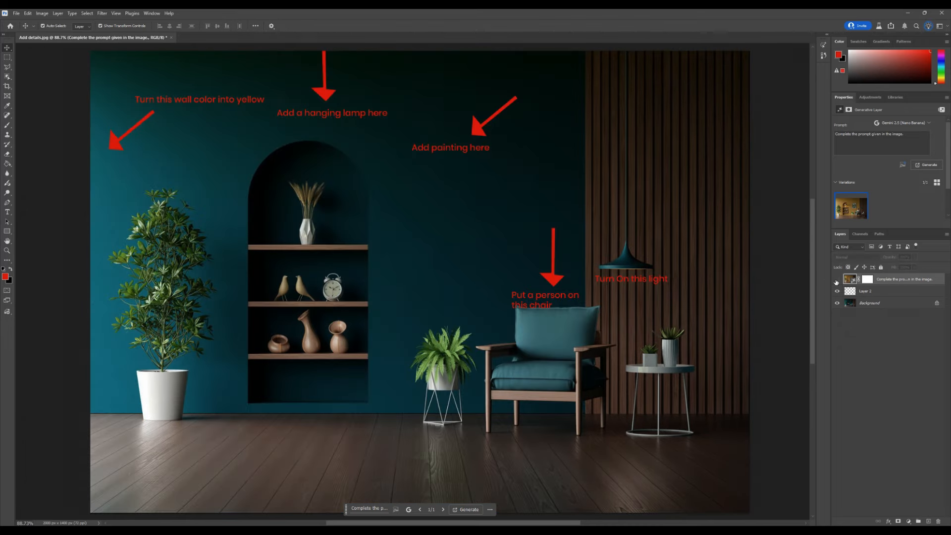
click(837, 279)
click(837, 279)
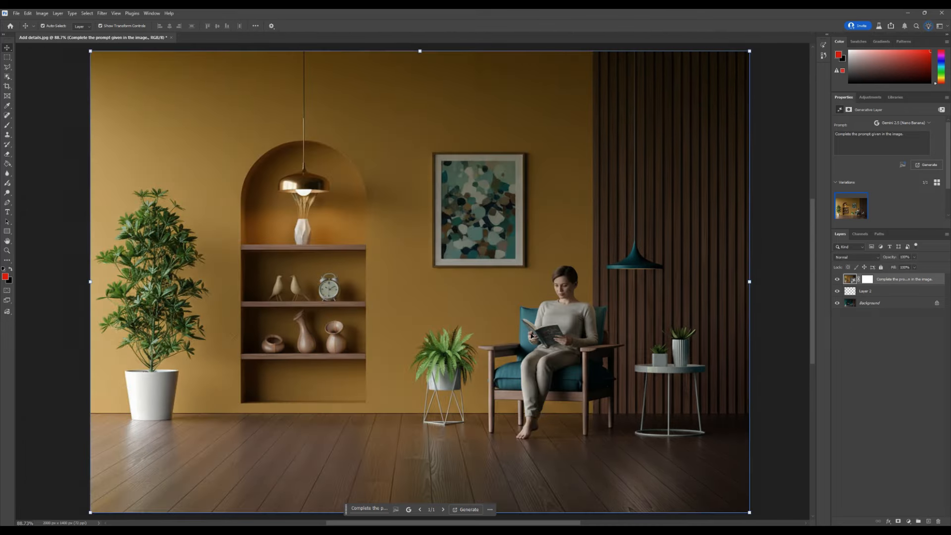
click(837, 279)
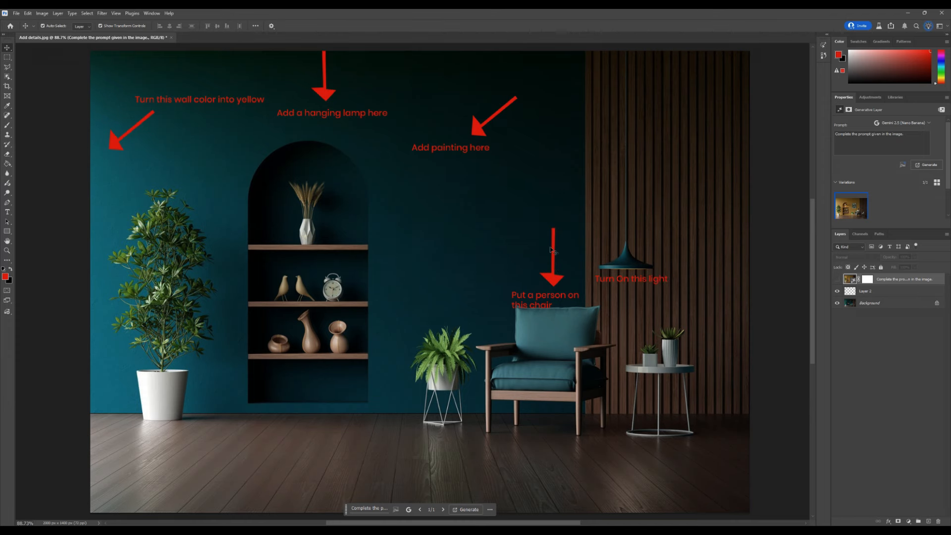
click(837, 279)
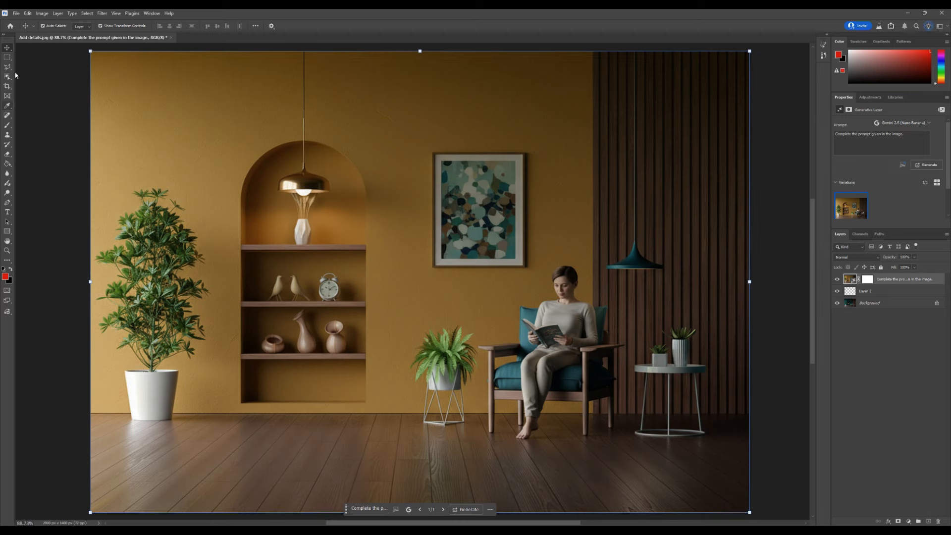
Step: Marquee-select the pendant lamp on the right and generate with the prompt "Turn on this hanging light"
click(7, 57)
drag(594, 217, 679, 303)
click(574, 314)
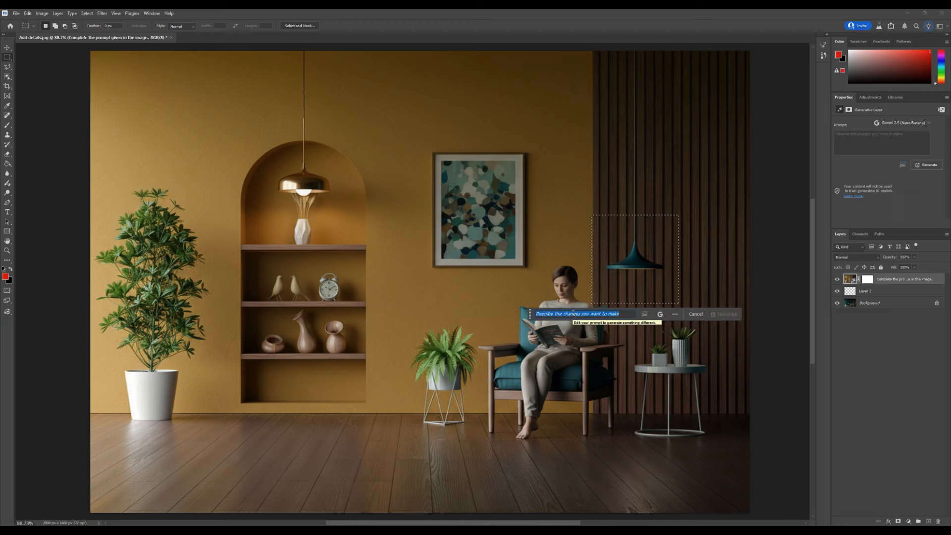
text(Tur)
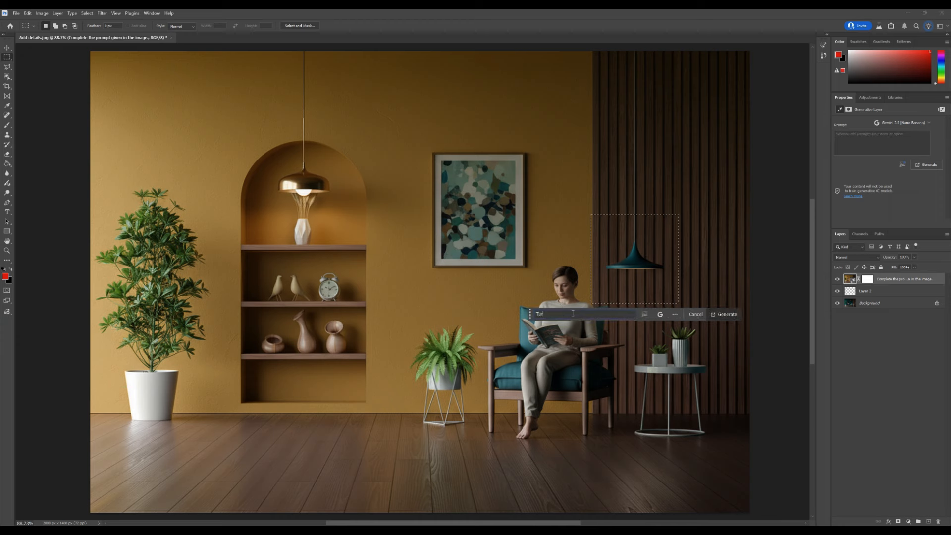
text(n on this hanging light)
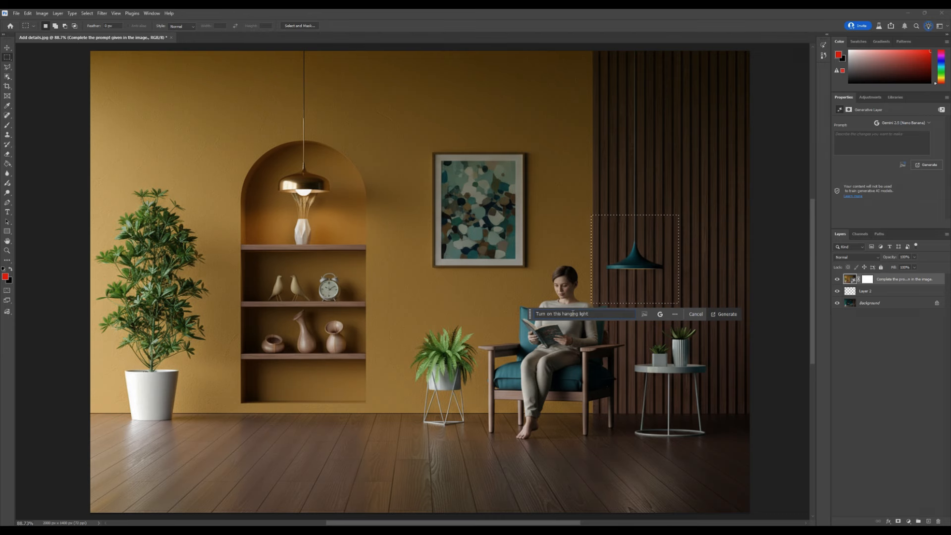
click(733, 315)
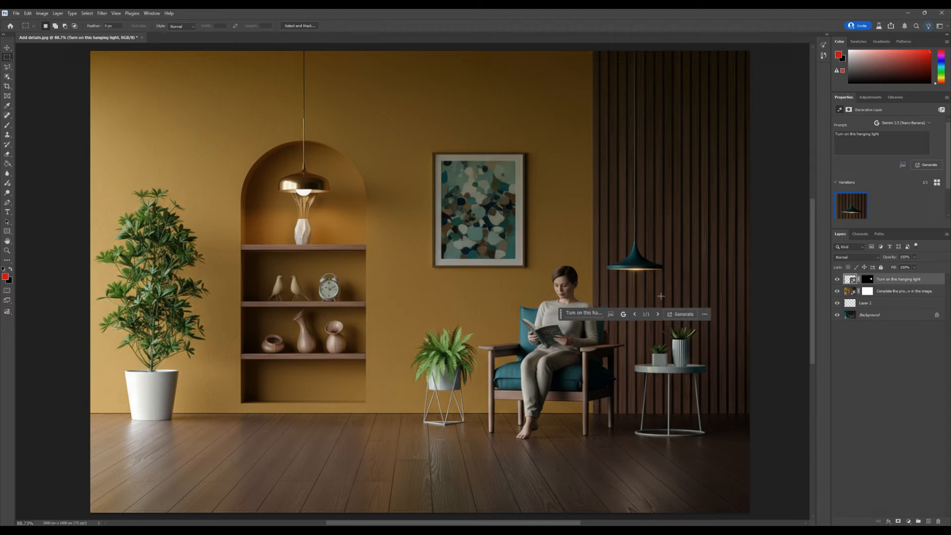
Step: Zoom in and out to inspect the lit pendant lamp
scroll(640, 273, up, 5)
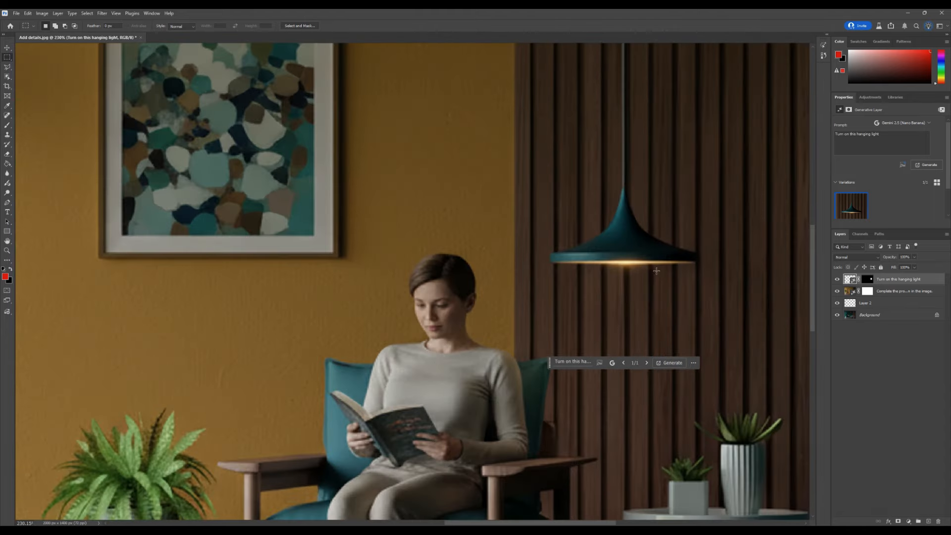
scroll(653, 268, down, 6)
scroll(662, 258, up, 2)
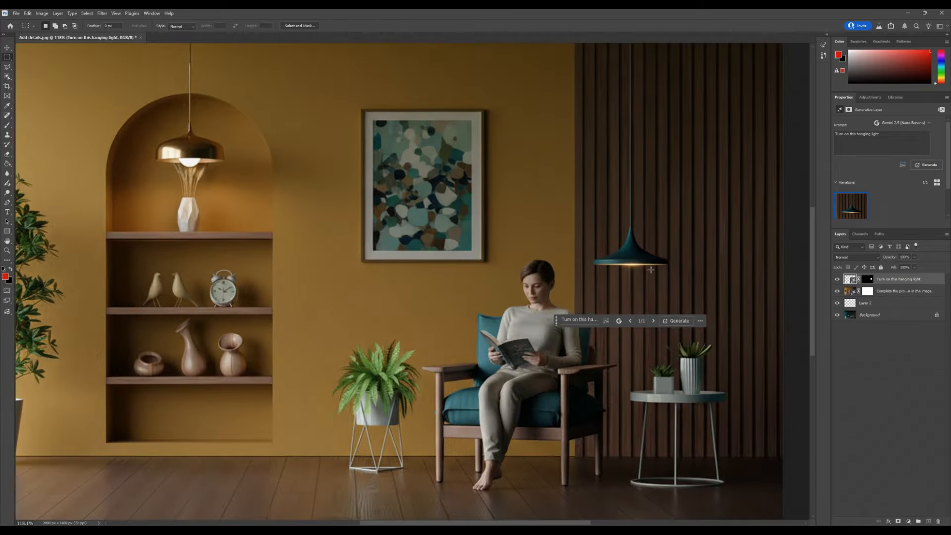
scroll(644, 257, down, 3)
scroll(625, 257, up, 2)
scroll(534, 239, down, 1)
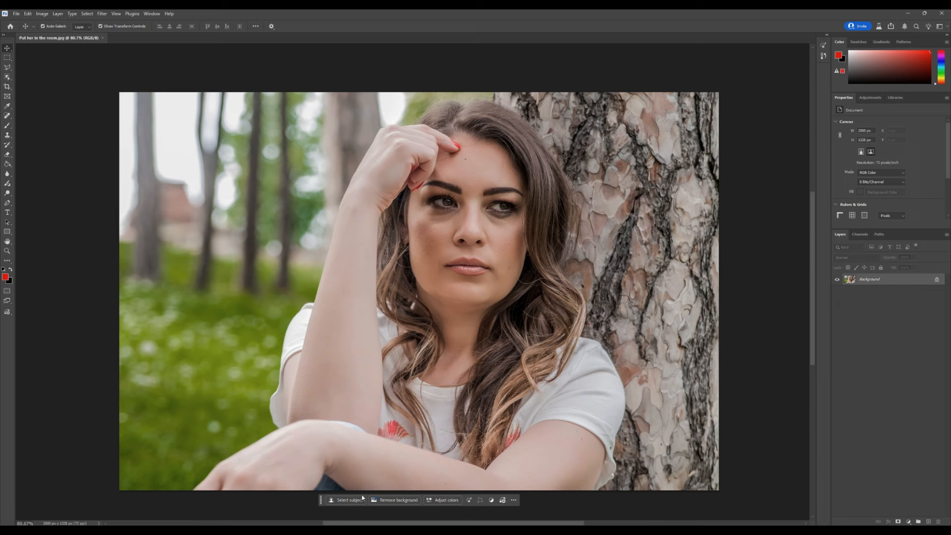
Step: In the portrait photo, add a new layer, select all and generate with the pasted prompt moving the subject into a cozy dim interior
click(929, 522)
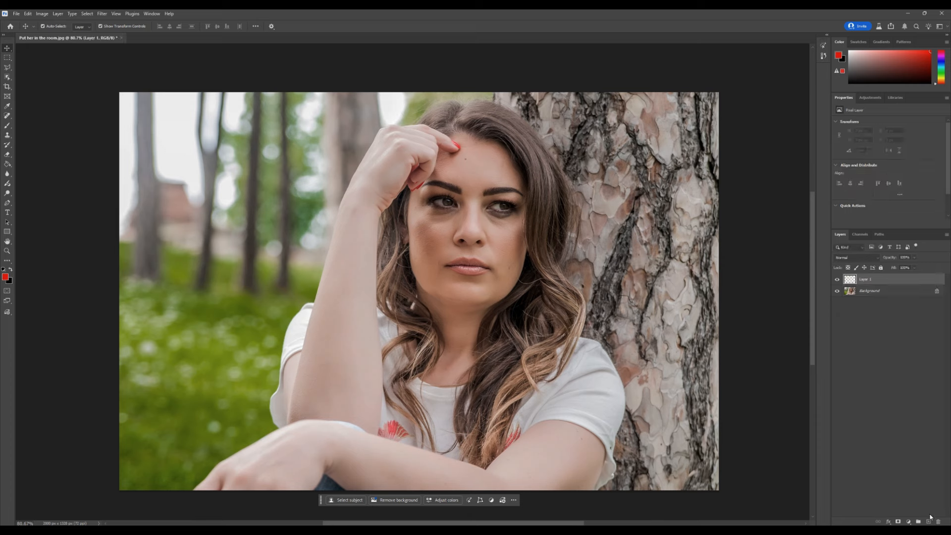
key(ctrl+a)
click(370, 503)
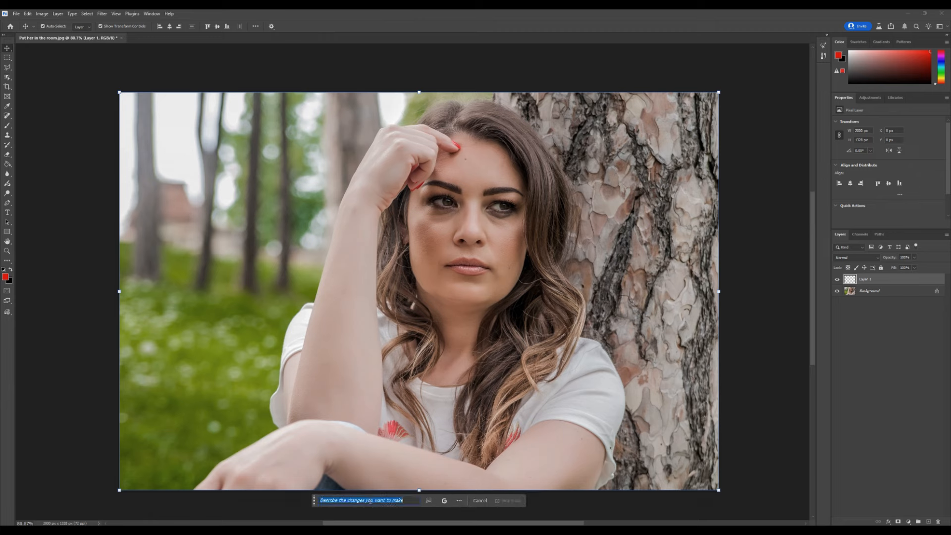
key(ctrl+v)
click(510, 501)
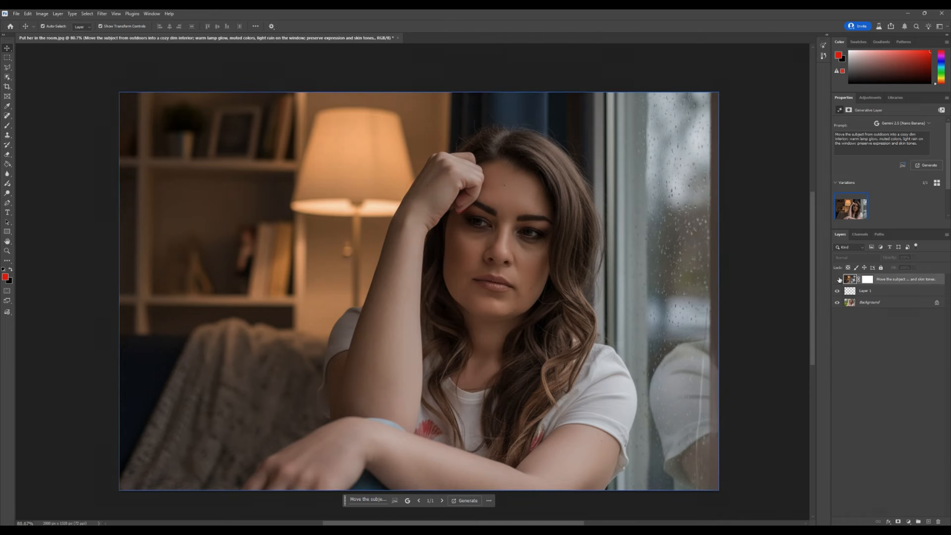
Step: Toggle the generated layer's visibility to compare the outdoor original with the interior version
click(838, 279)
click(838, 279)
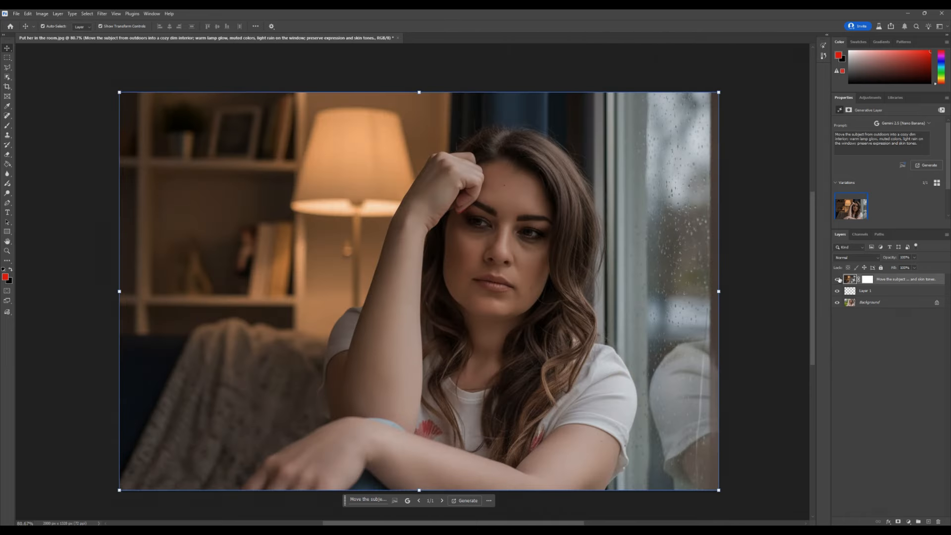
click(838, 280)
click(838, 279)
click(838, 280)
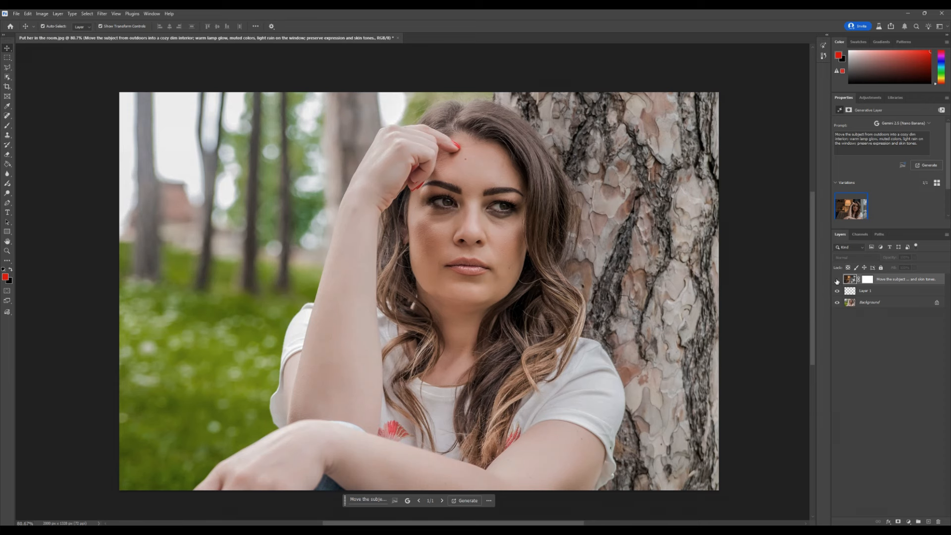
click(837, 280)
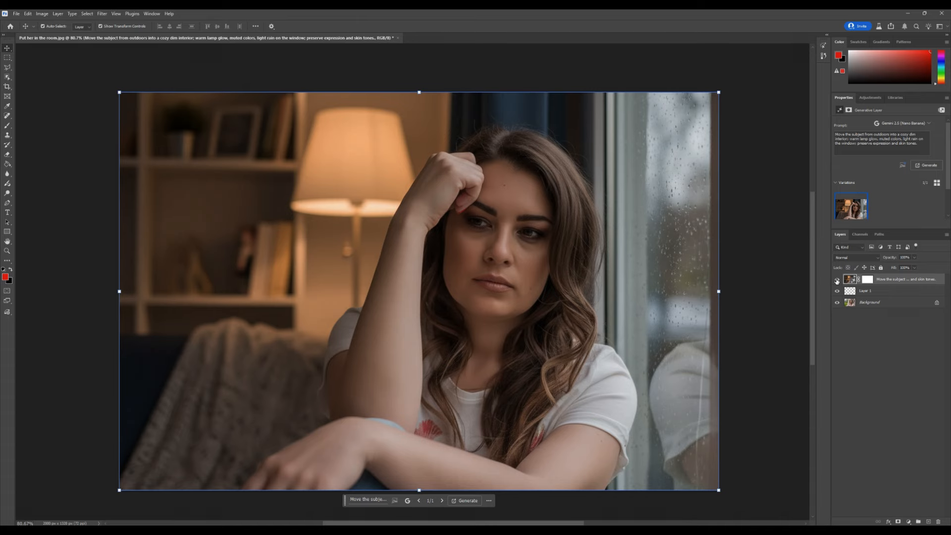
click(837, 280)
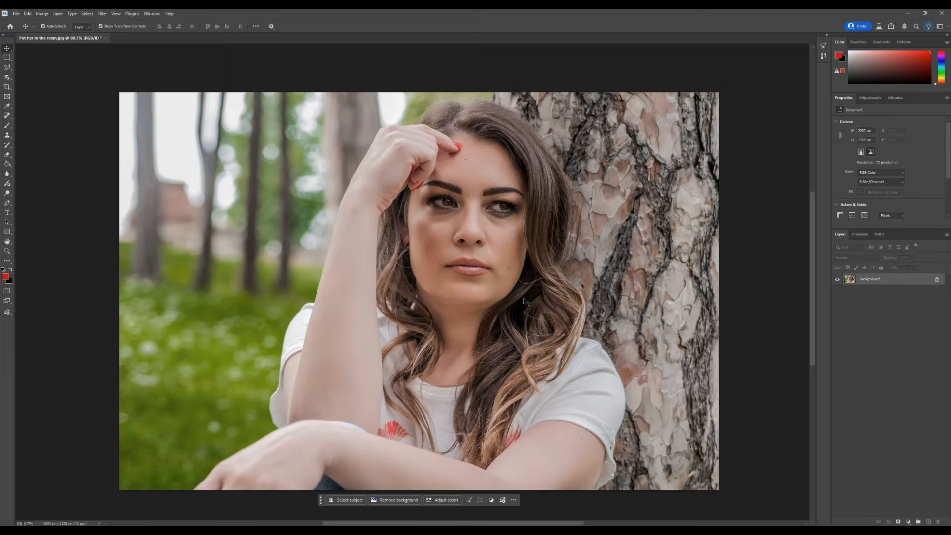
Step: Add a new layer, select all and generate with the pasted prompt to subtly change the expression to a natural smile
click(928, 522)
key(ctrl+a)
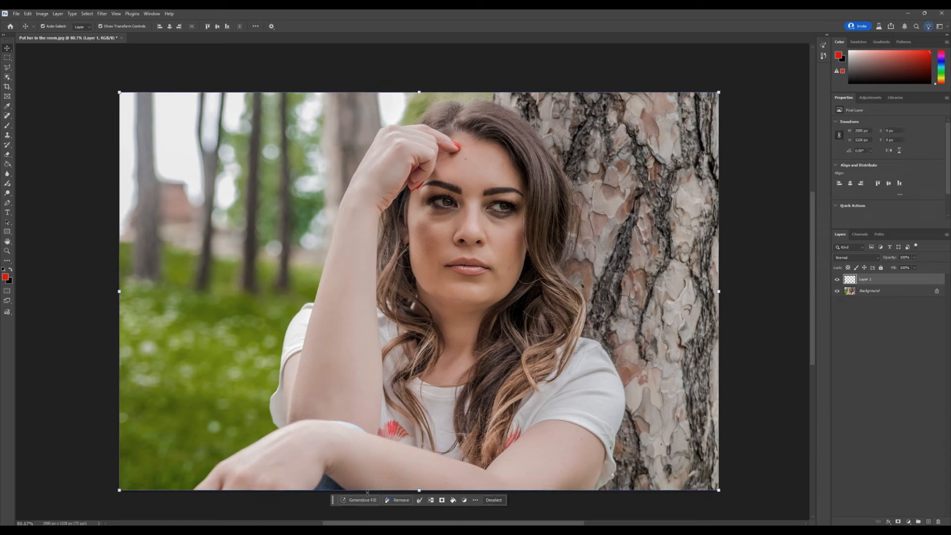
click(367, 499)
key(ctrl+v)
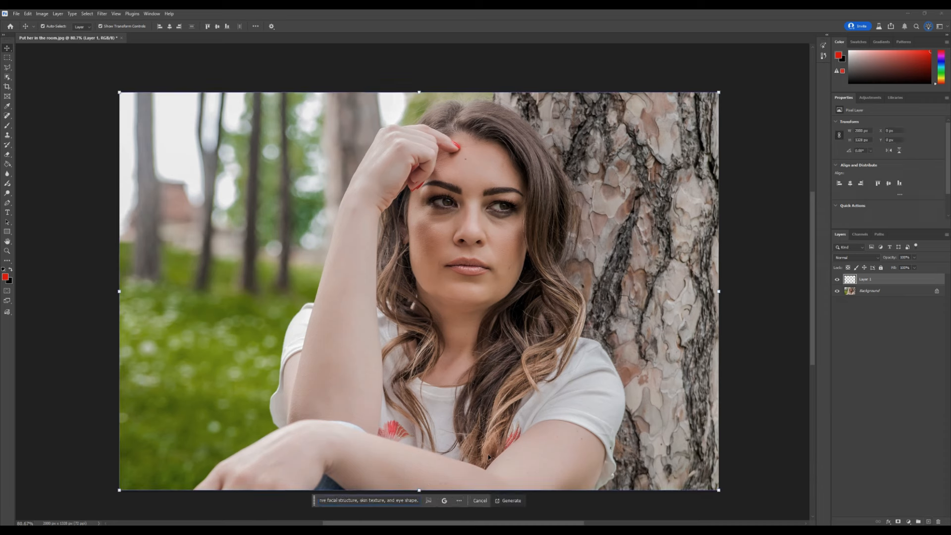
click(510, 501)
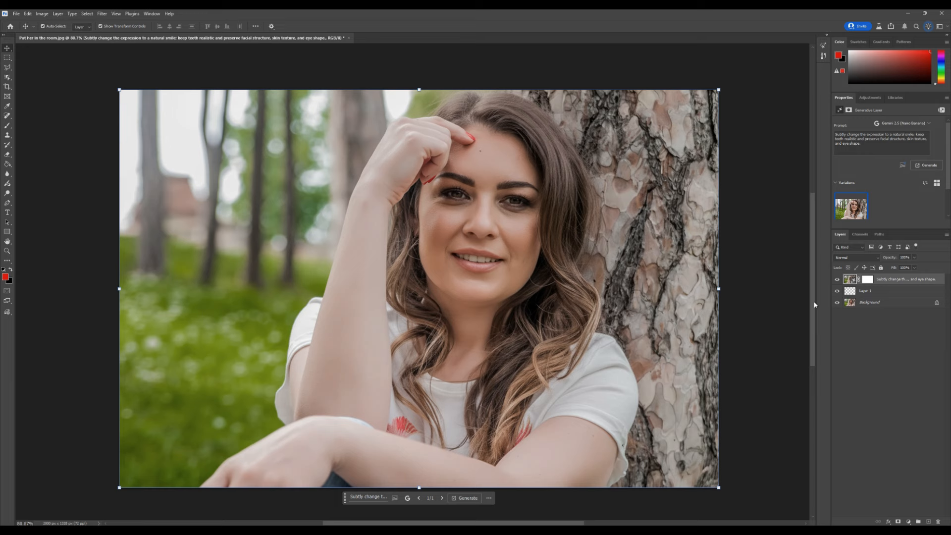
drag(814, 303, 813, 304)
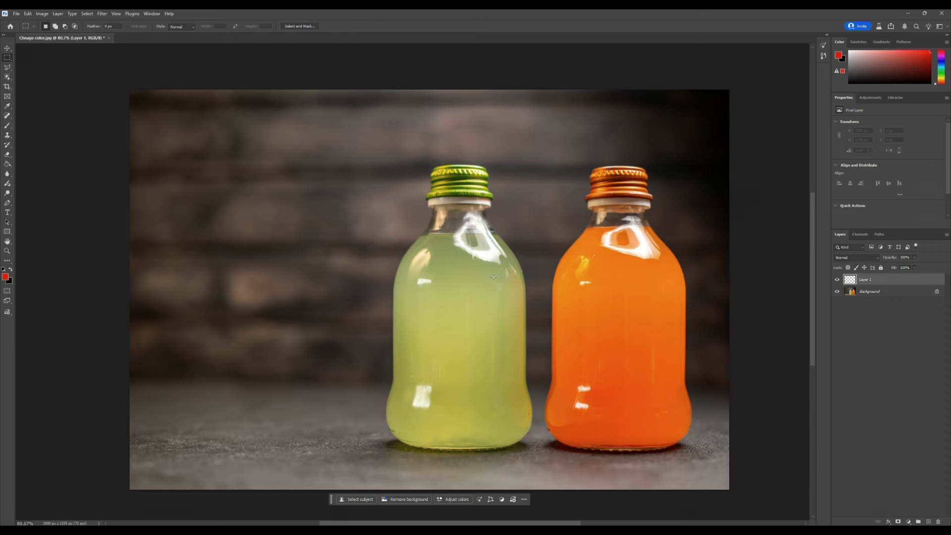
Step: Marquee-select the orange bottle and generate with the prompt "Change the color of the juice to blue in the bottle given above"
drag(455, 302, 496, 259)
right_click(473, 262)
click(479, 262)
drag(527, 159, 705, 469)
drag(533, 158, 682, 476)
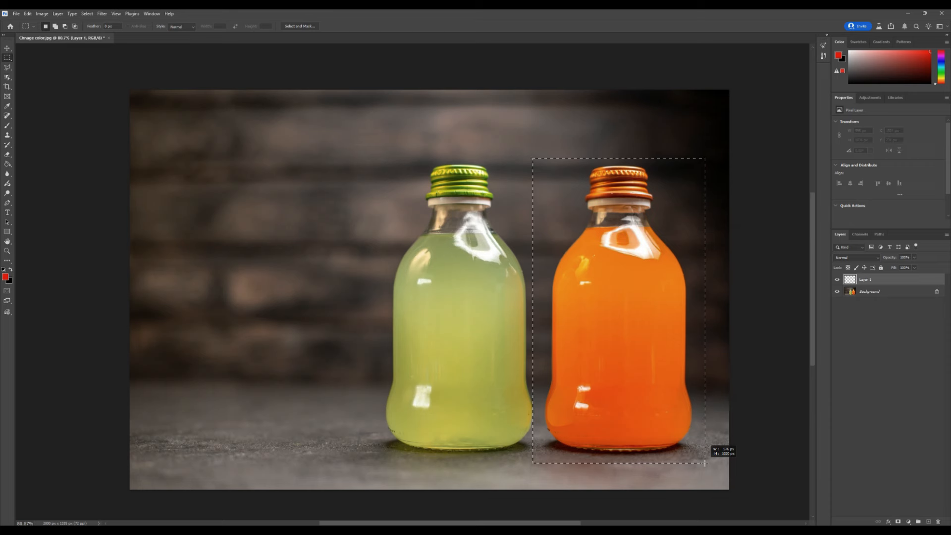
drag(704, 462, 704, 462)
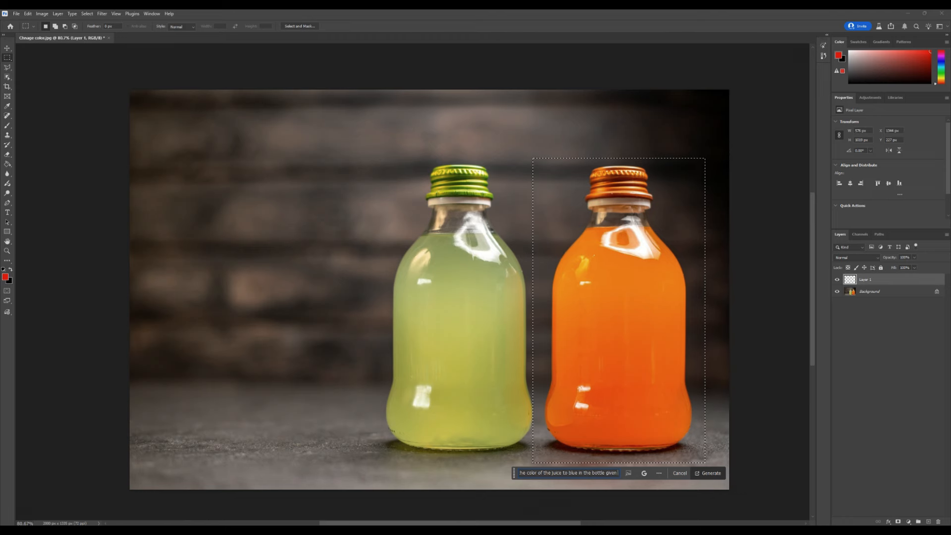
key(Return)
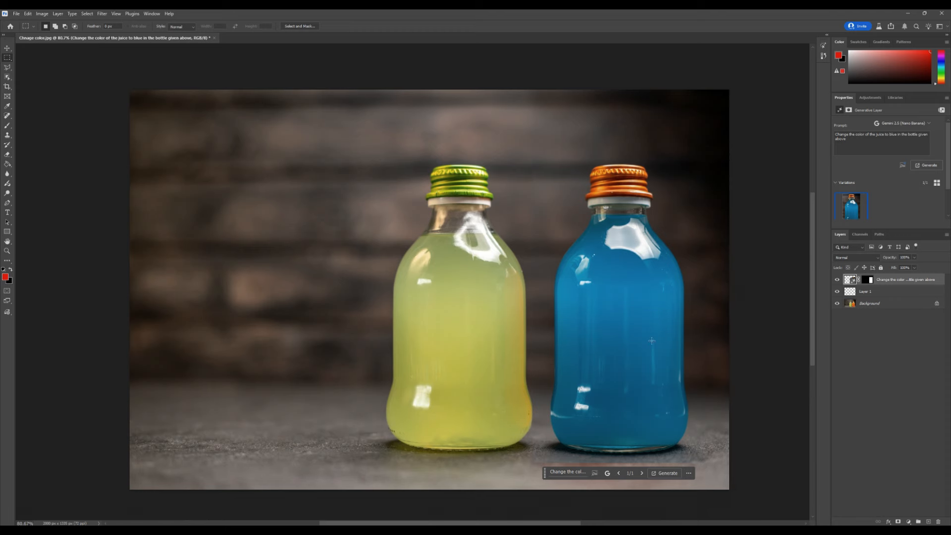
Step: Add a new layer, marquee-select the orange lid and generate with the prompt "change the color of the lid same as the blue liquid"
key(ctrl+shift+alt+n)
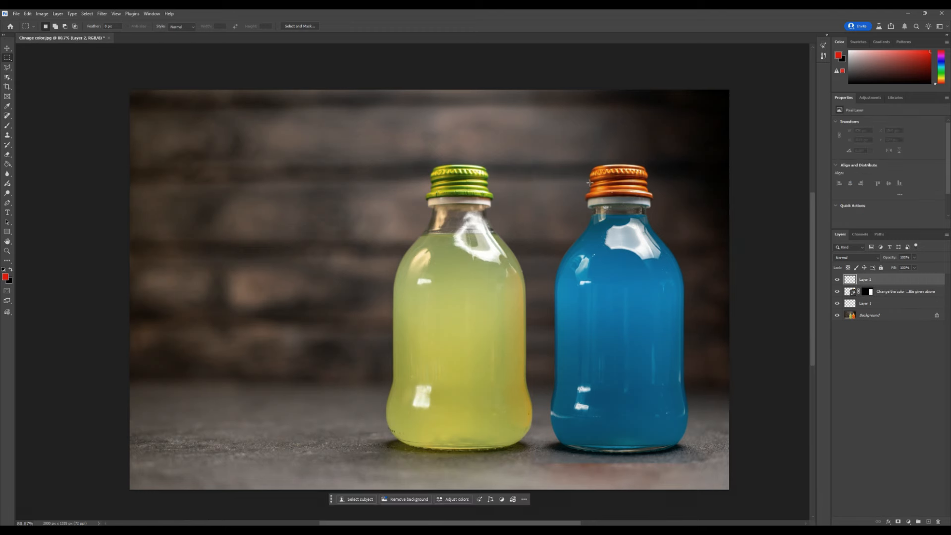
drag(573, 160, 662, 202)
click(551, 212)
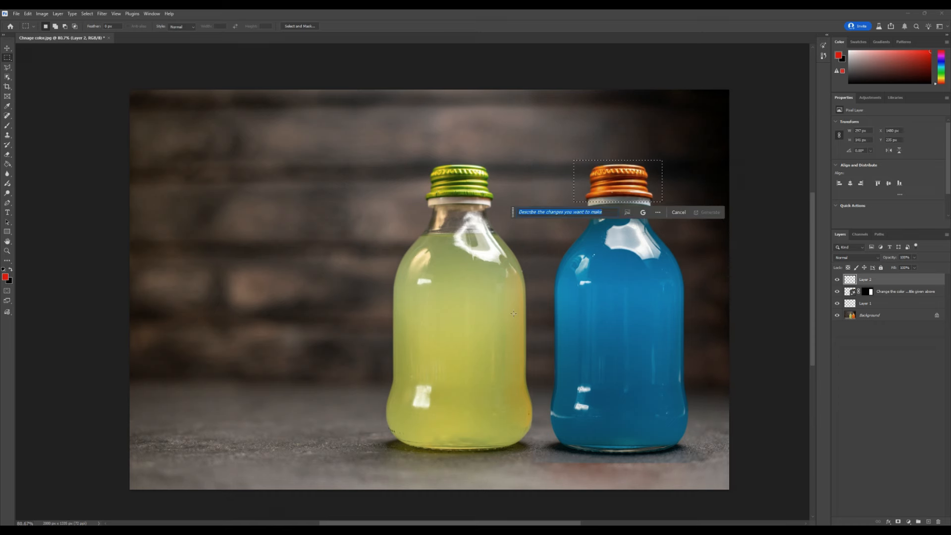
text(d)
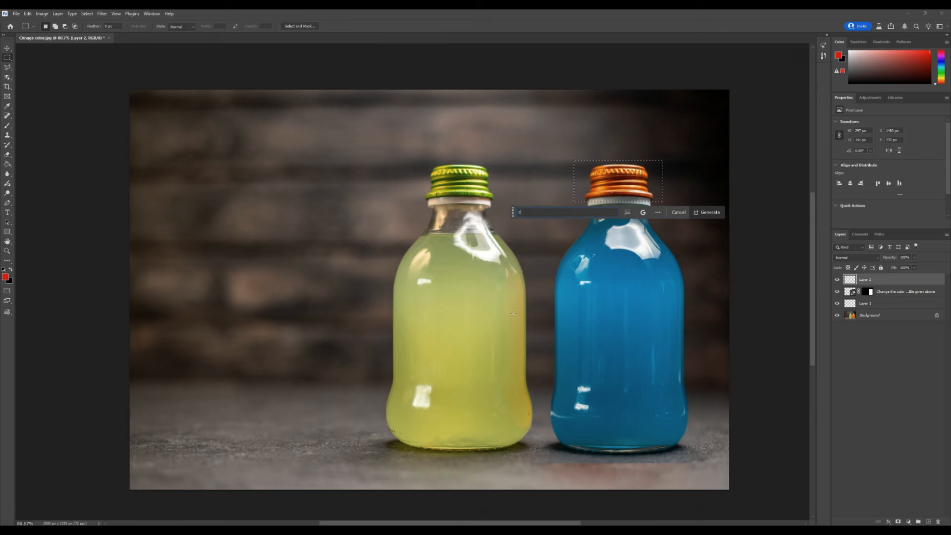
text(hange the color of the lid same)
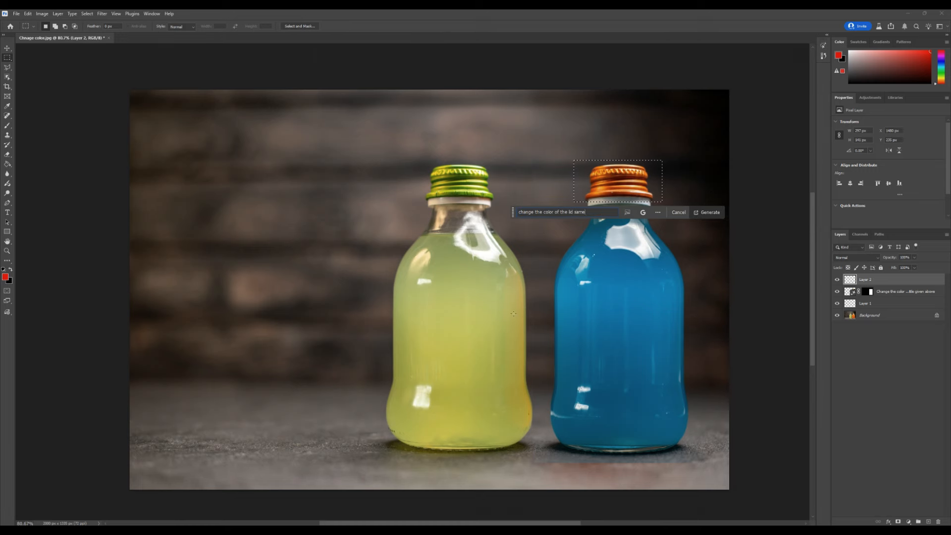
text( as the blu)
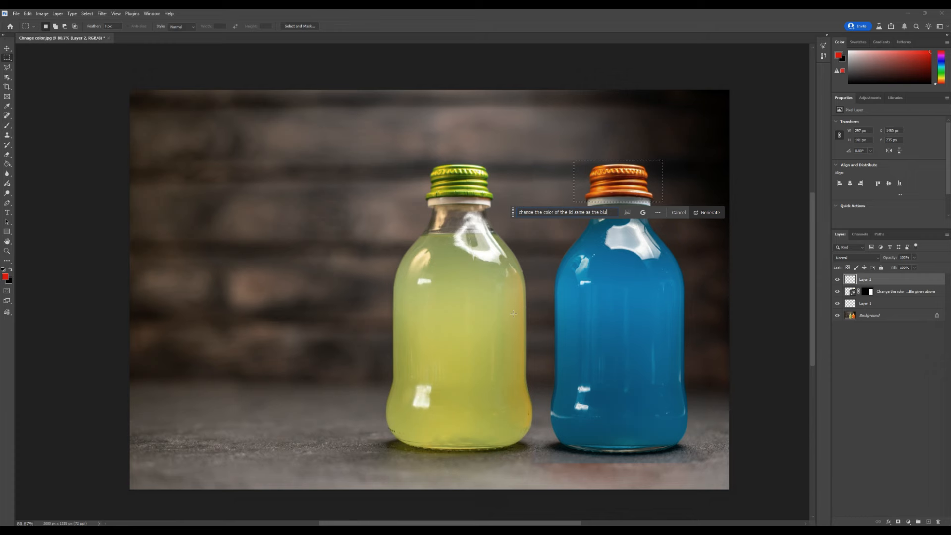
text(e as )
text(liquid)
key(Return)
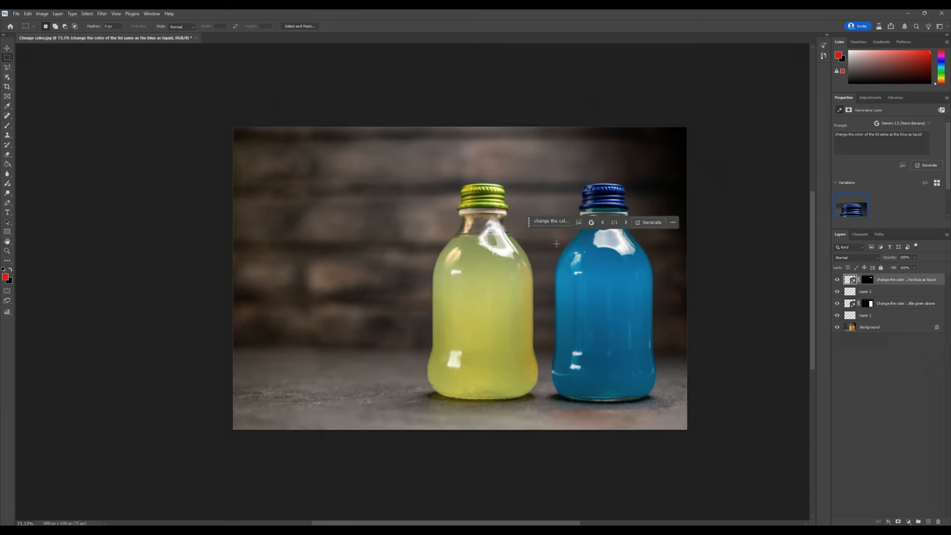
scroll(557, 244, up, 1)
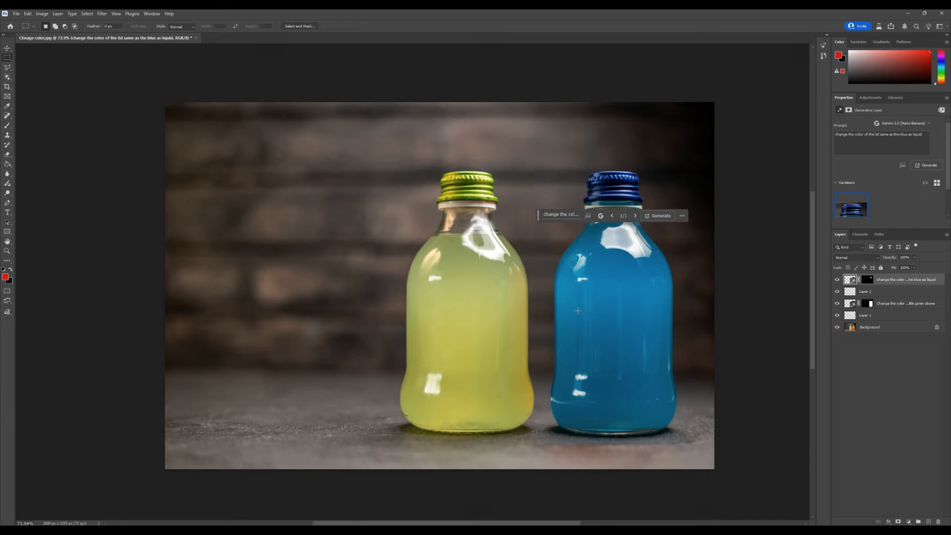
scroll(577, 310, up, 1)
scroll(599, 298, down, 2)
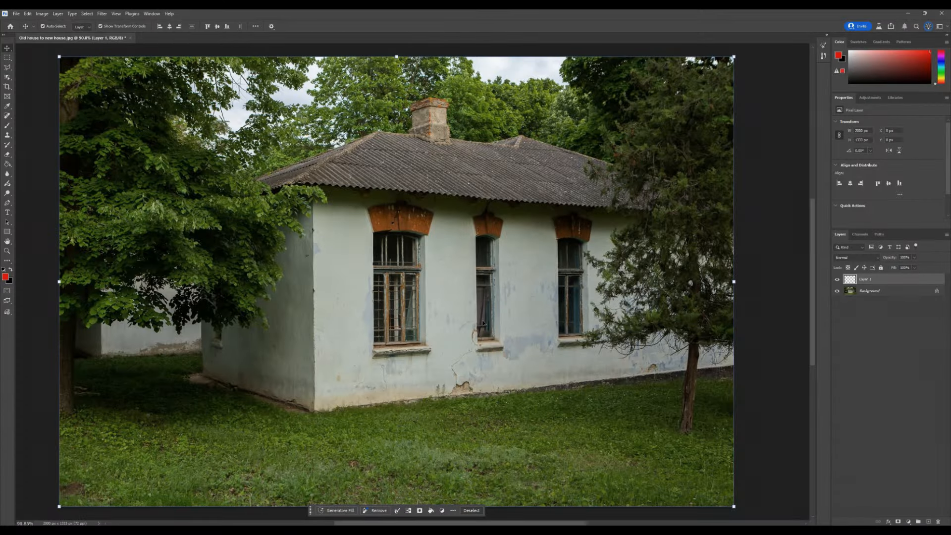
Step: On the old house photo, generate with the pasted prompt to repaint the plaster walls freshly, fill cracks and keep the geometry unchanged
scroll(483, 323, up, 5)
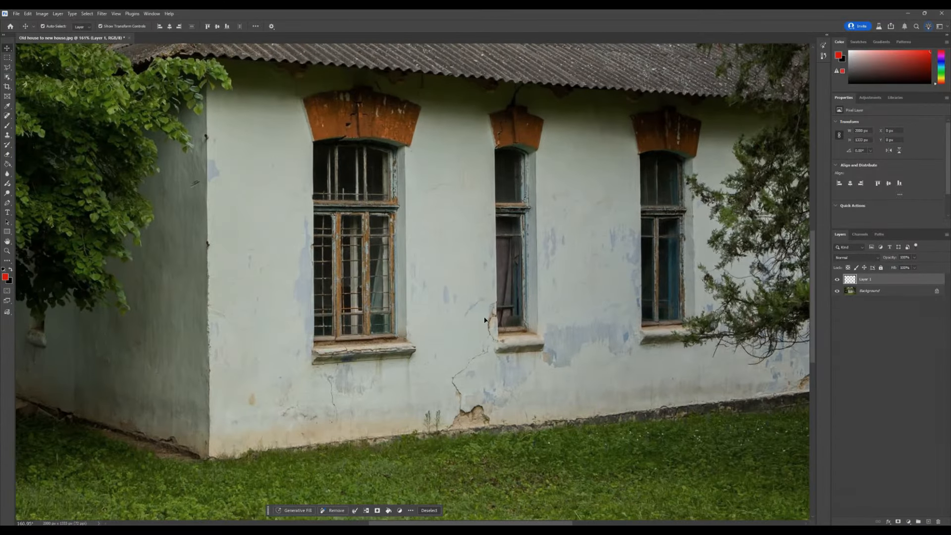
scroll(461, 418, down, 2)
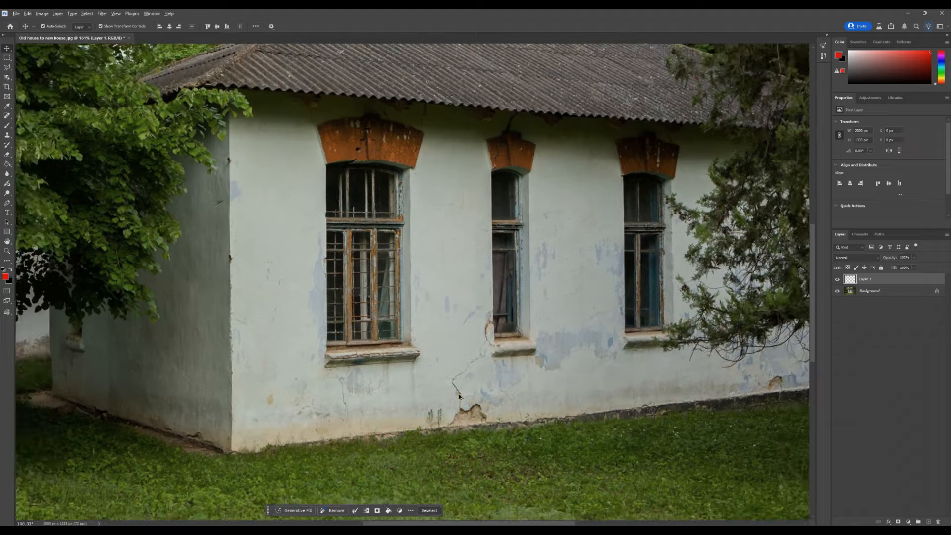
scroll(251, 326, up, 2)
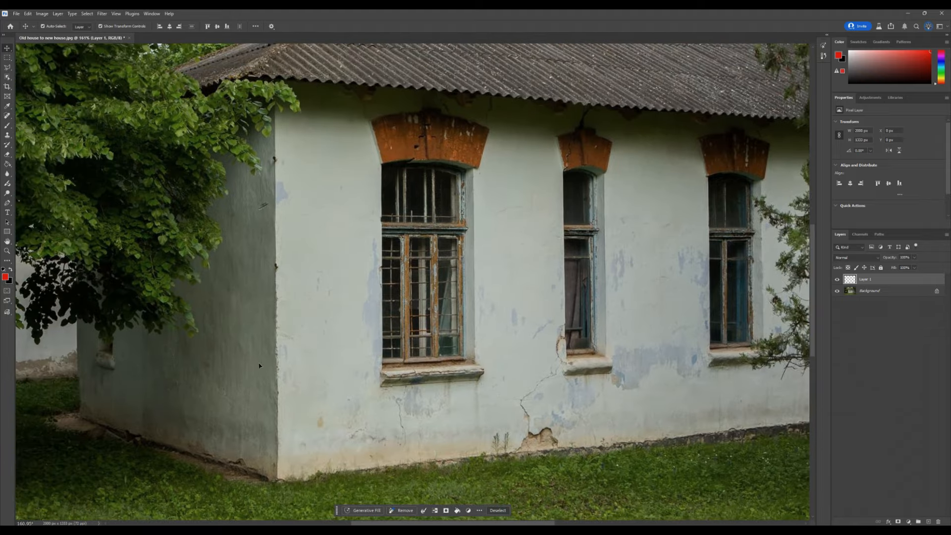
scroll(341, 330, down, 3)
scroll(342, 329, down, 1)
scroll(418, 326, up, 3)
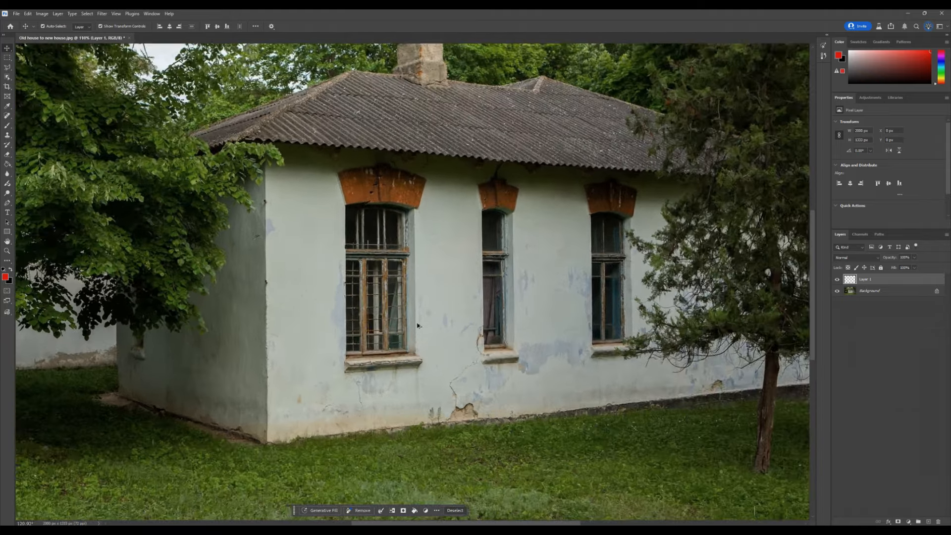
scroll(418, 326, down, 2)
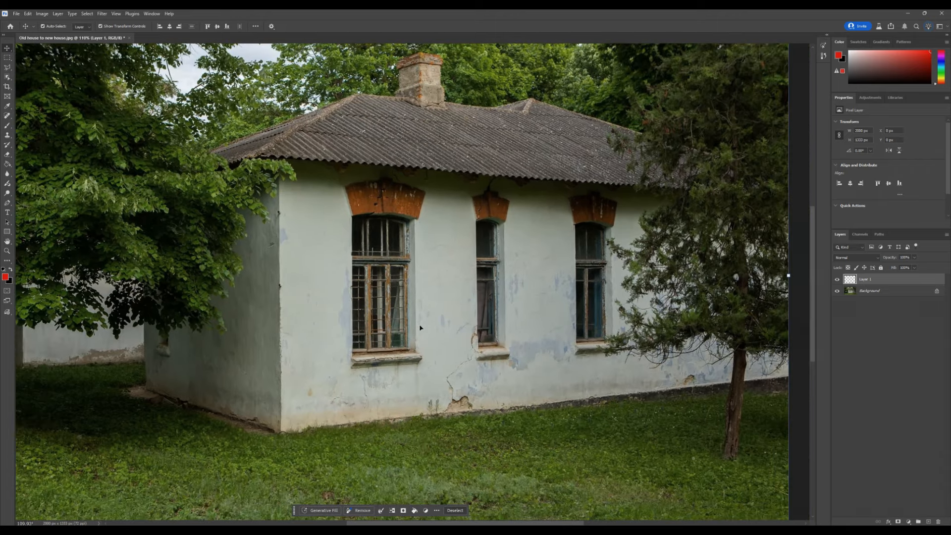
scroll(523, 333, down, 1)
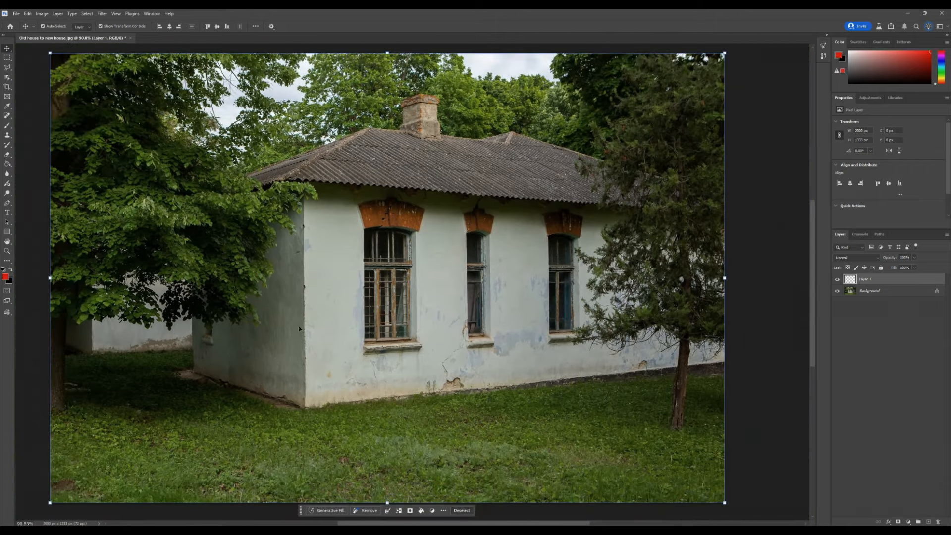
click(342, 511)
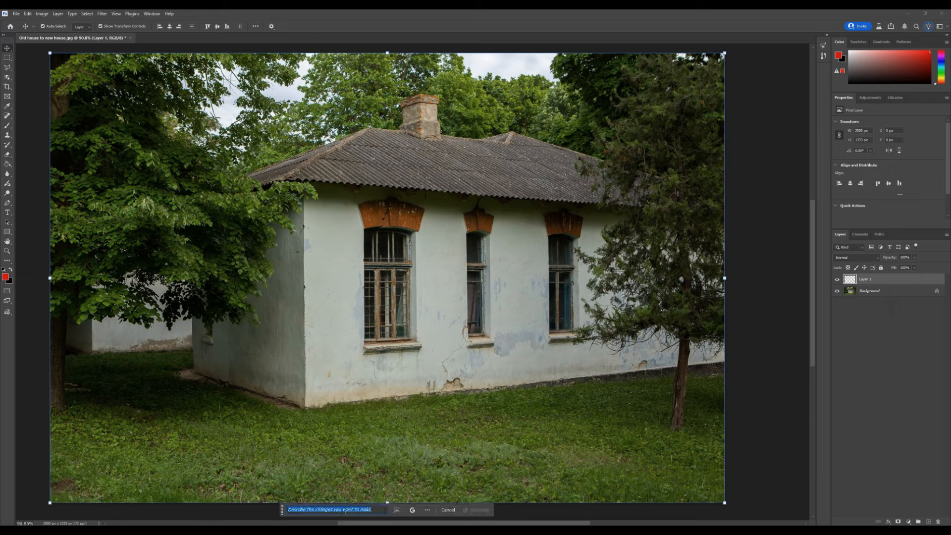
key(ctrl+v)
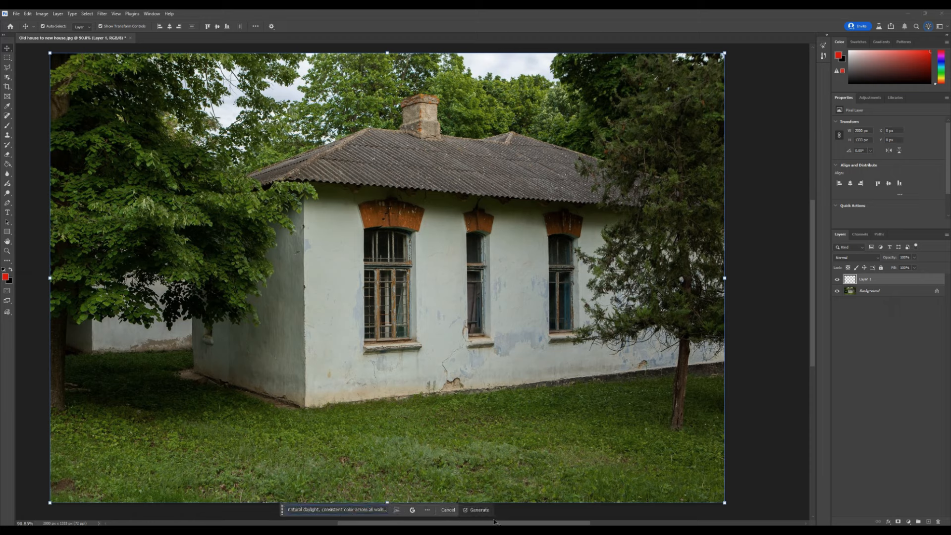
click(481, 511)
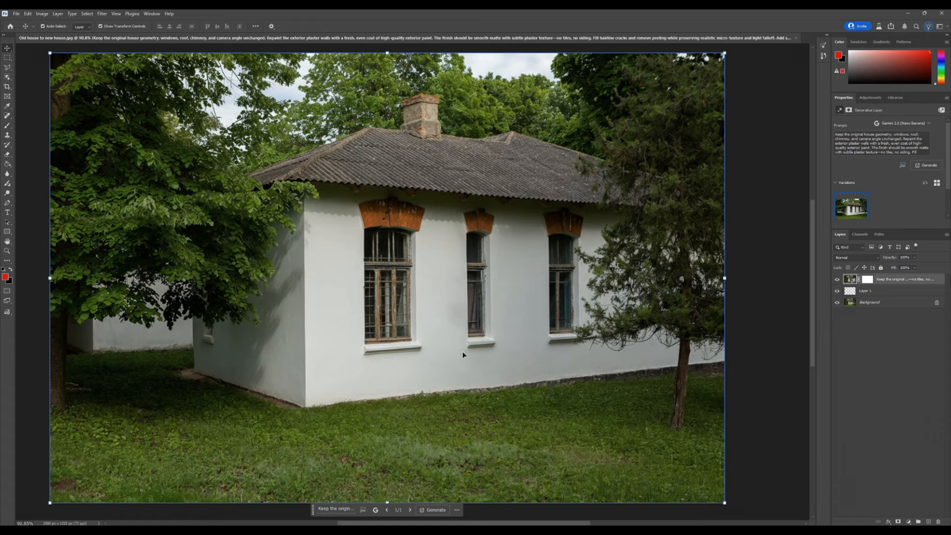
Step: Zoom in on the repainted house and toggle the generated layer's visibility to compare it with the original
scroll(431, 335, up, 2)
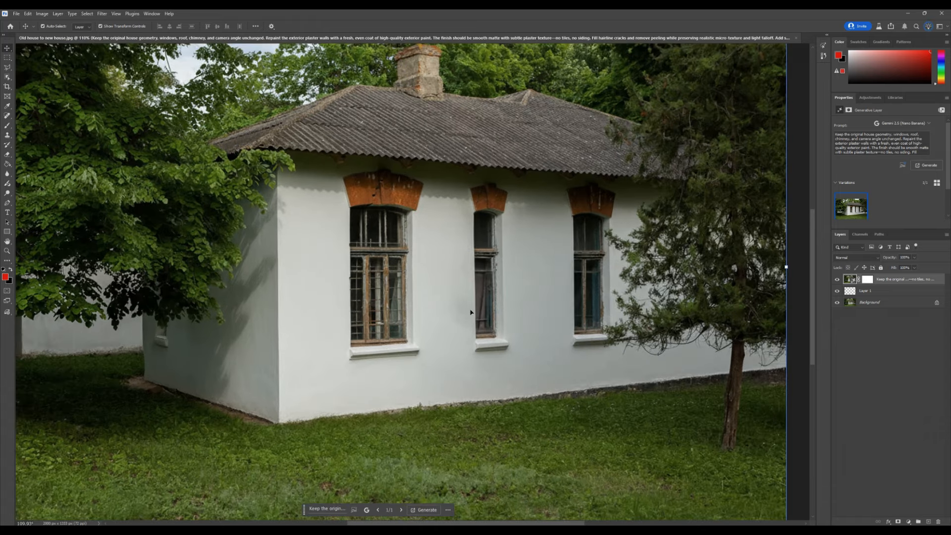
scroll(414, 341, down, 2)
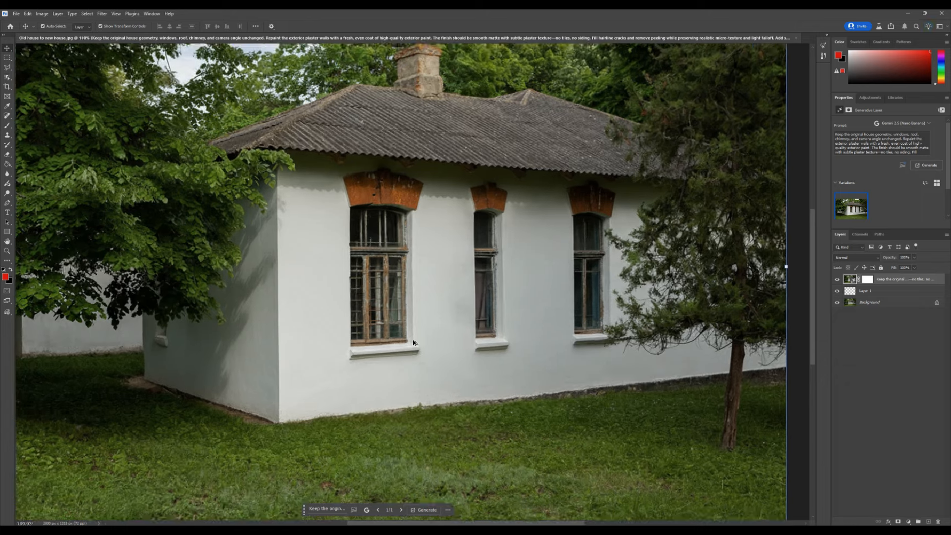
scroll(414, 340, up, 3)
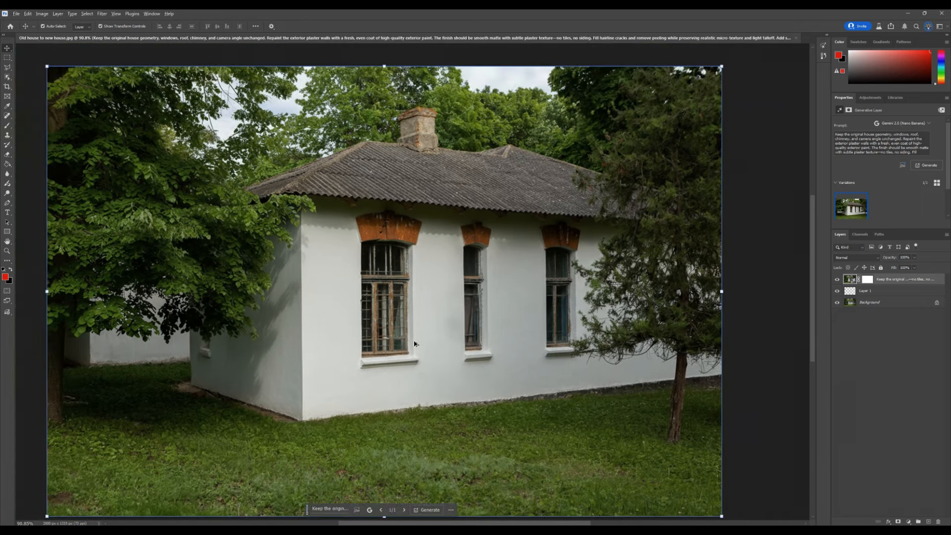
scroll(467, 353, down, 1)
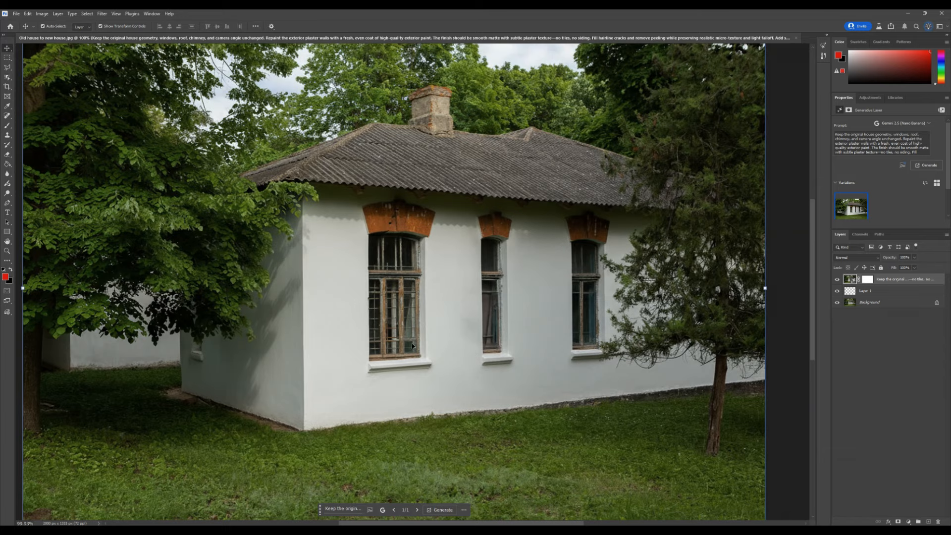
scroll(412, 343, down, 1)
scroll(381, 331, up, 1)
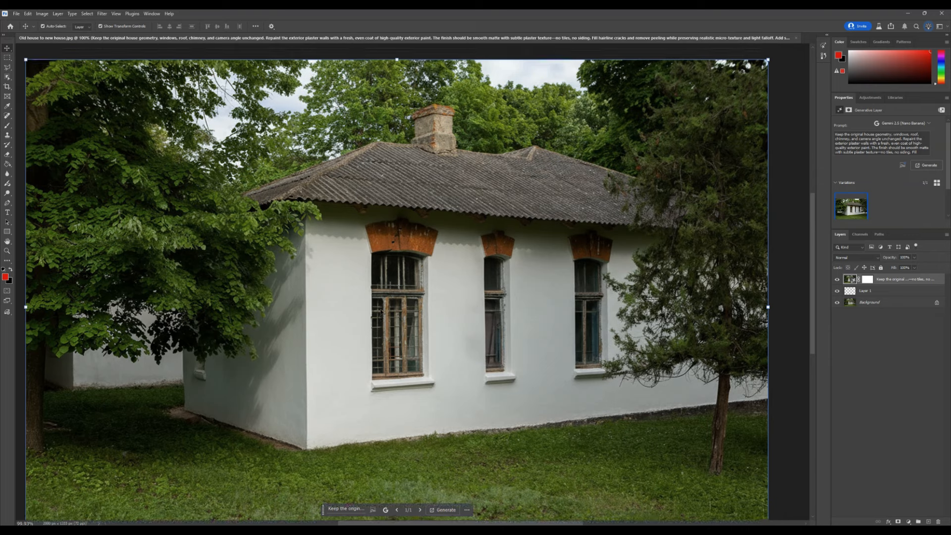
scroll(337, 287, down, 1)
click(837, 280)
click(837, 280)
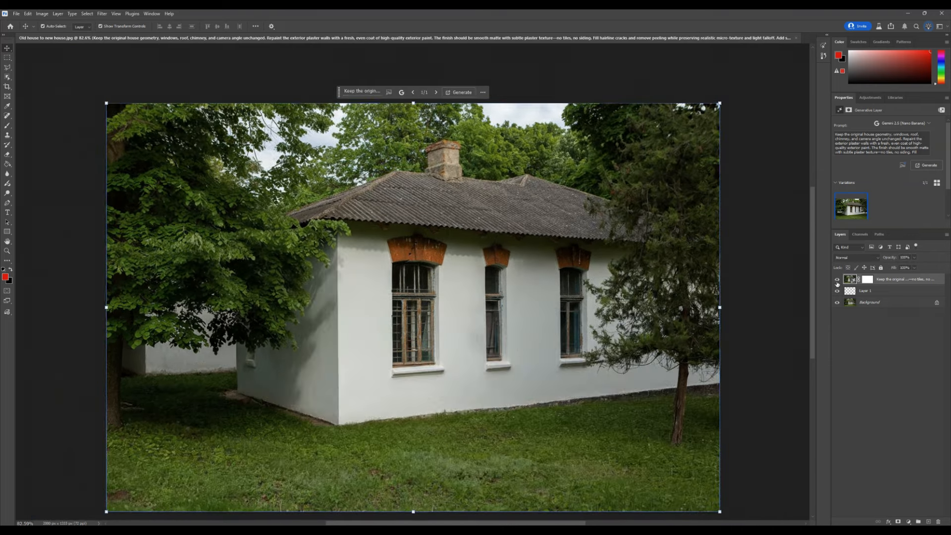
click(837, 280)
click(837, 281)
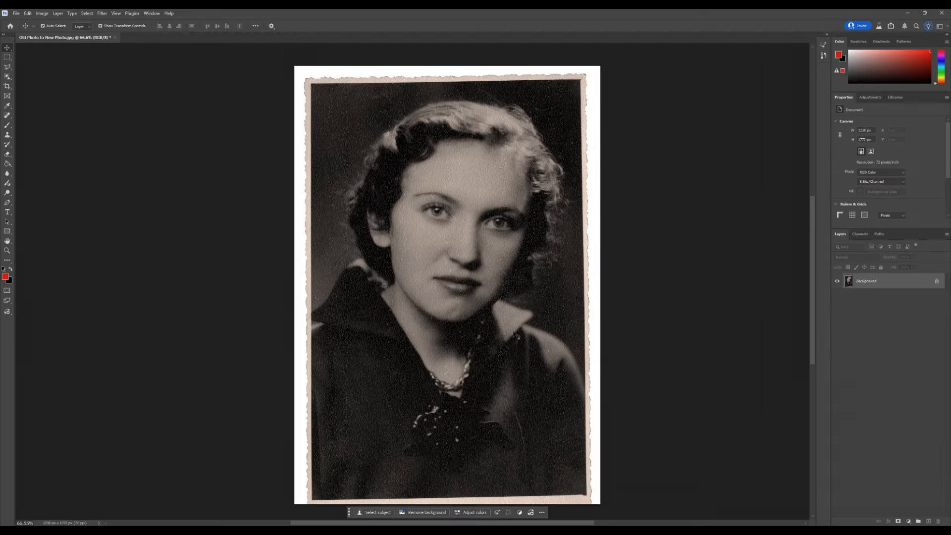
Step: In the vintage portrait, add a new layer, select all and generate with the pasted prompt to restore and modernize the photo
scroll(545, 413, up, 1)
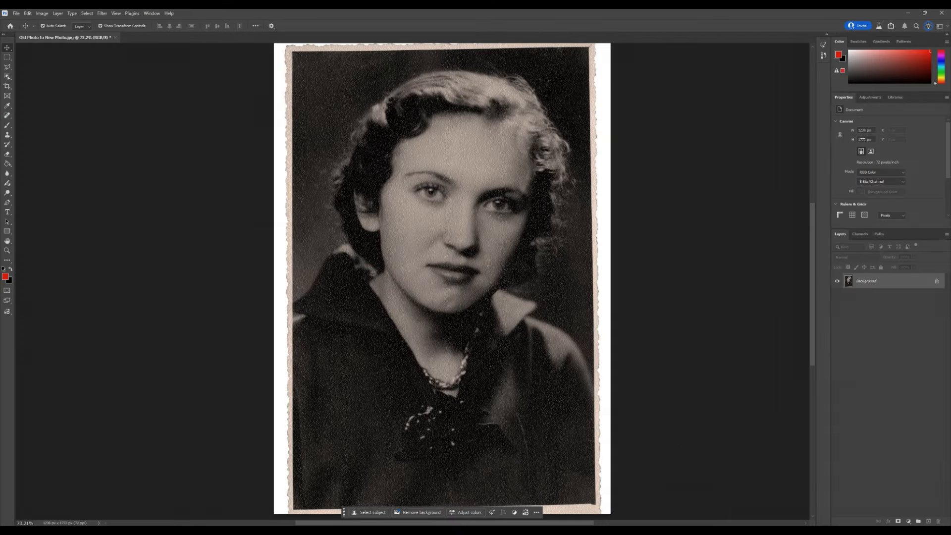
click(929, 521)
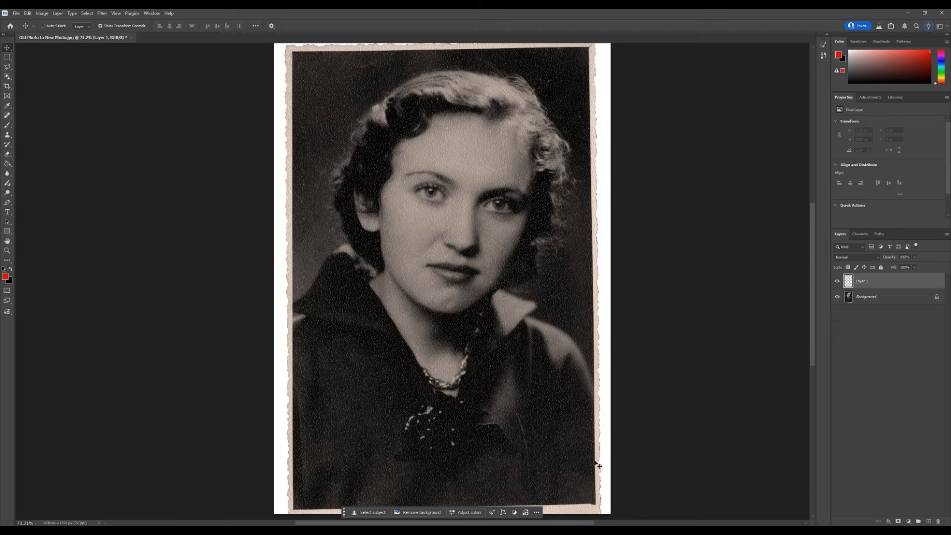
key(ctrl+a)
click(388, 512)
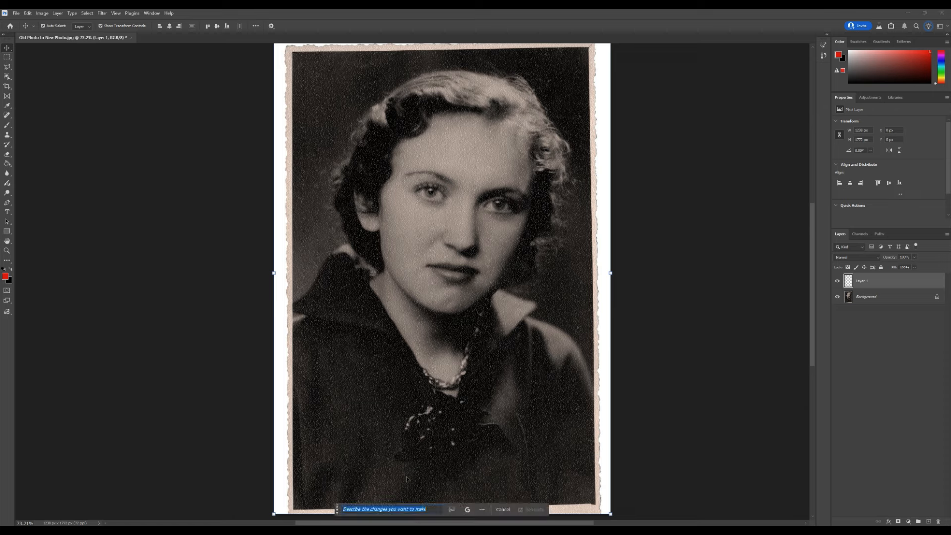
key(ctrl+v)
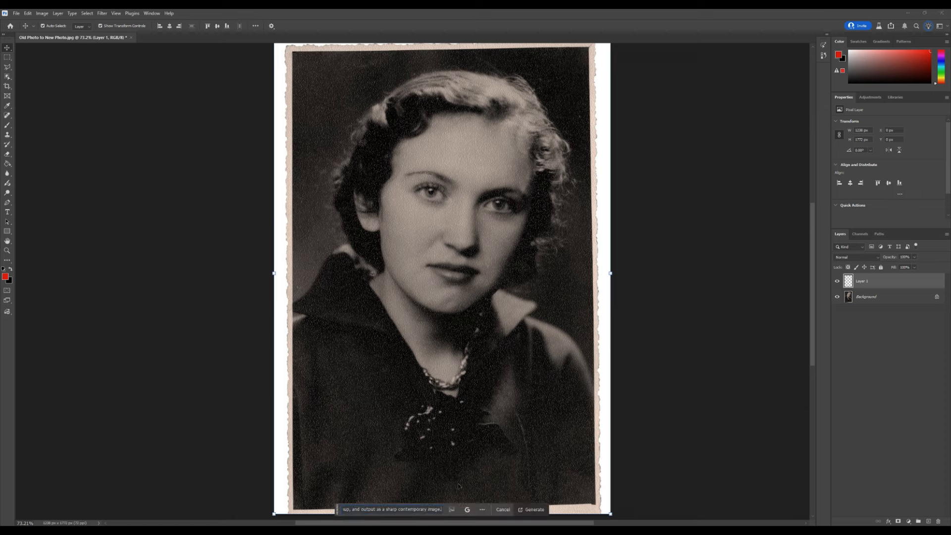
click(528, 513)
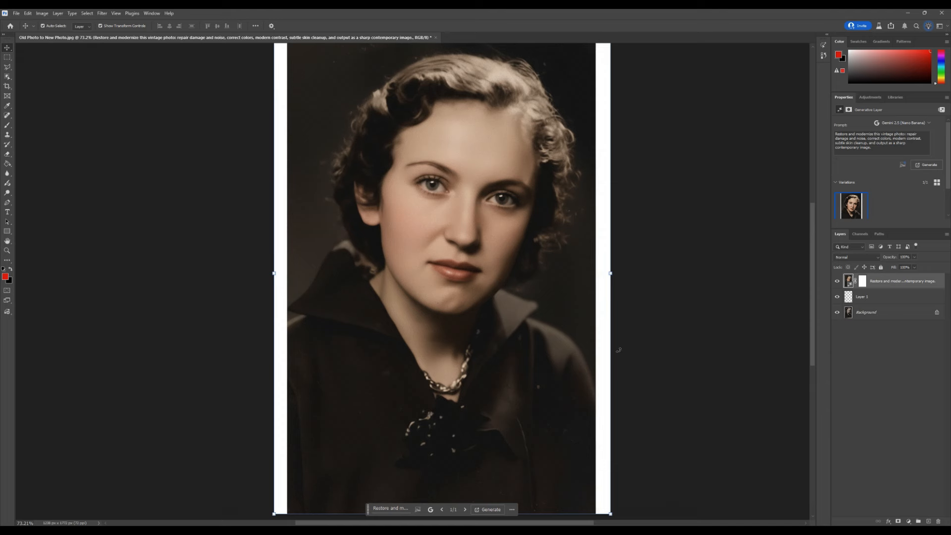
Step: Toggle the restored layer's visibility to compare with the original vintage photo, then close the document
click(836, 282)
click(836, 281)
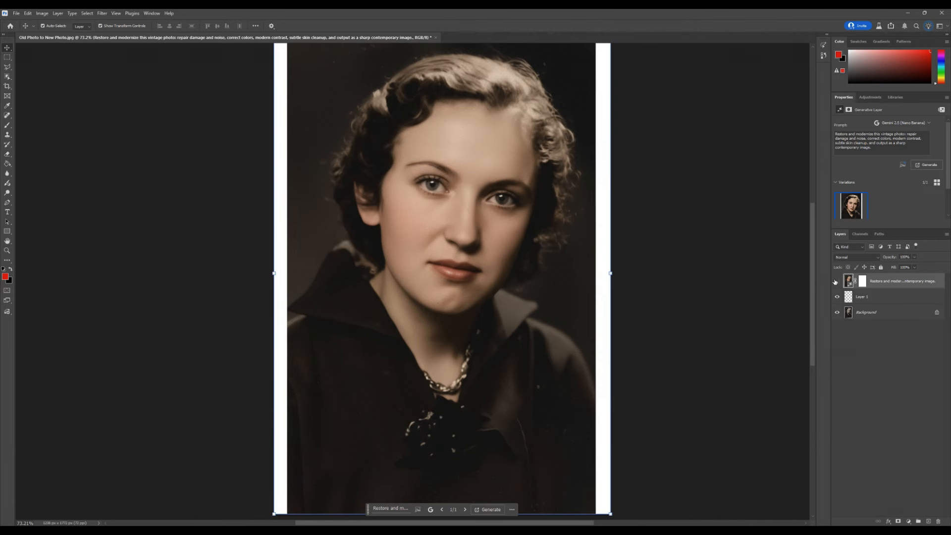
click(837, 282)
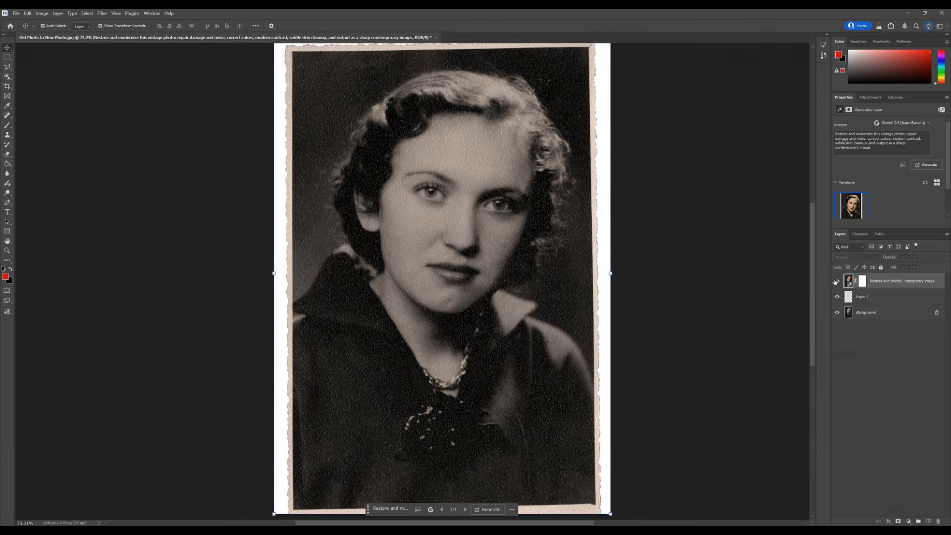
click(836, 281)
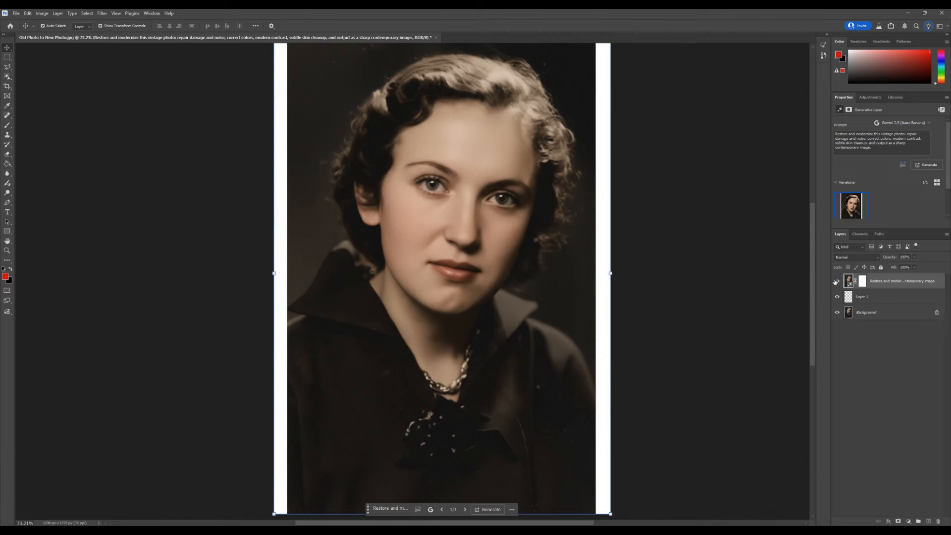
click(836, 282)
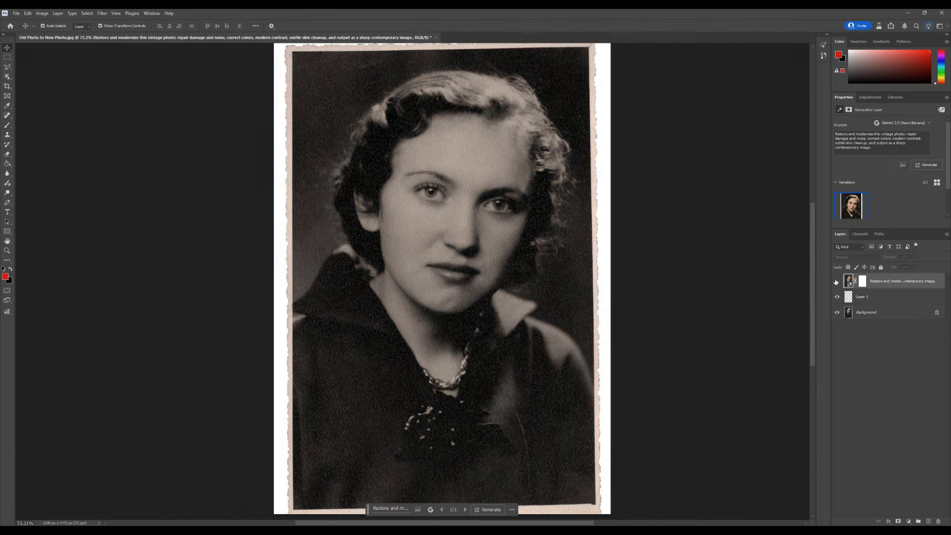
click(836, 282)
scroll(429, 386, down, 2)
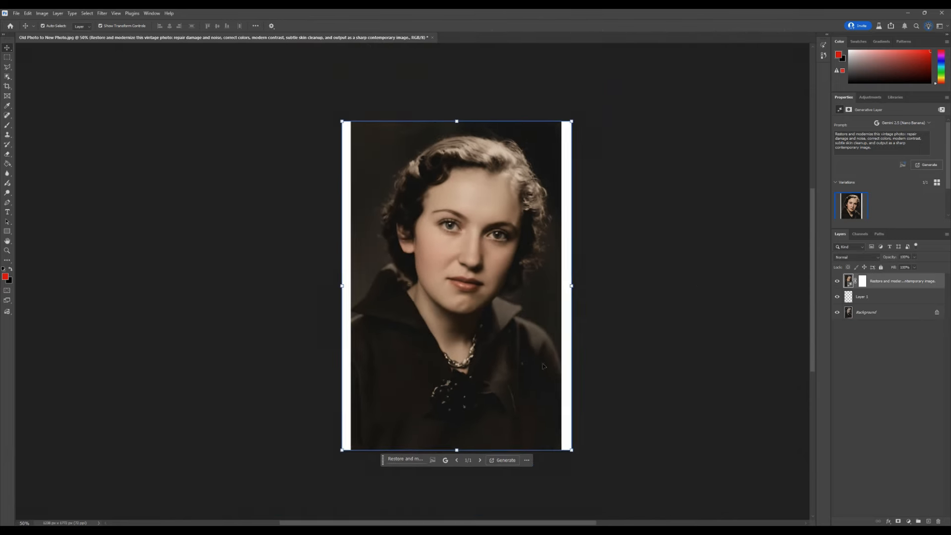
click(431, 38)
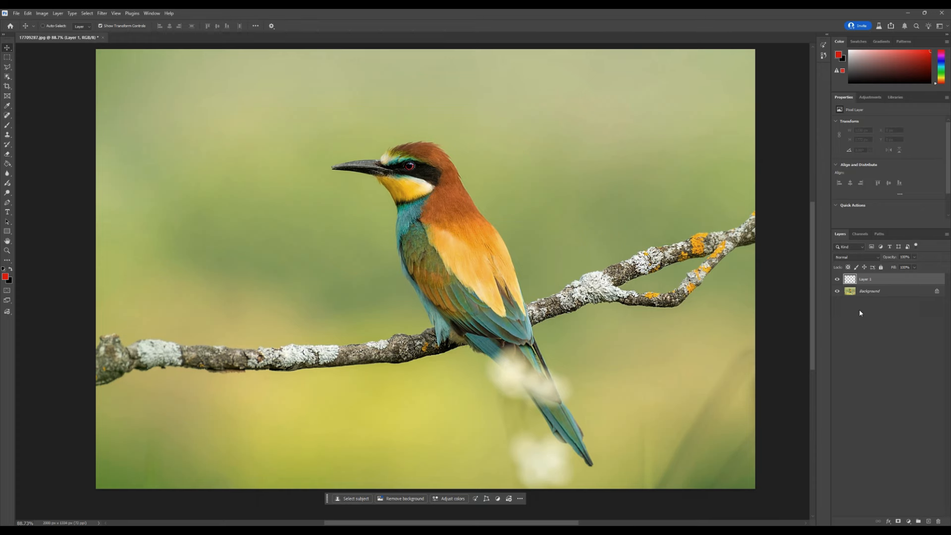
Step: Select the whole bird photo and generate with the pasted prompt turning it into a coloring-book outline drawing with thick clean lines
key(ctrl+a)
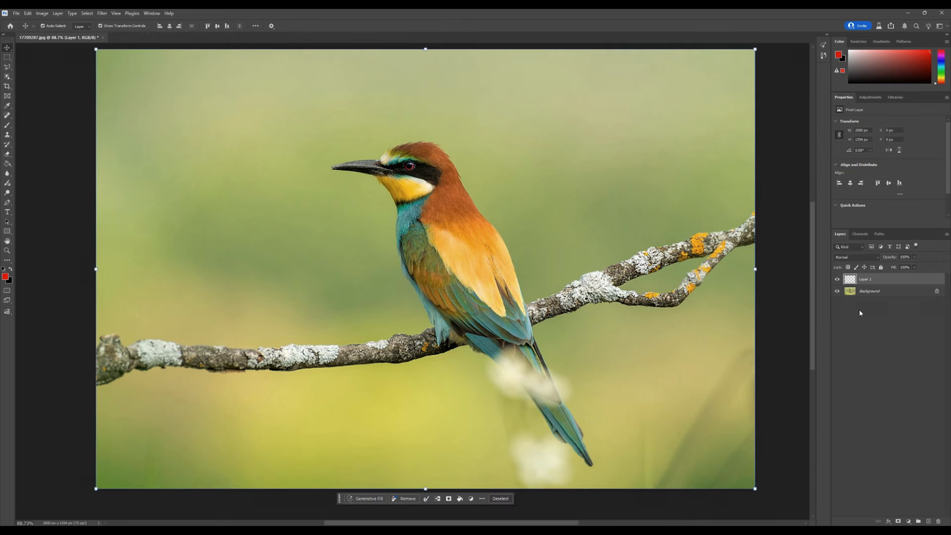
click(366, 500)
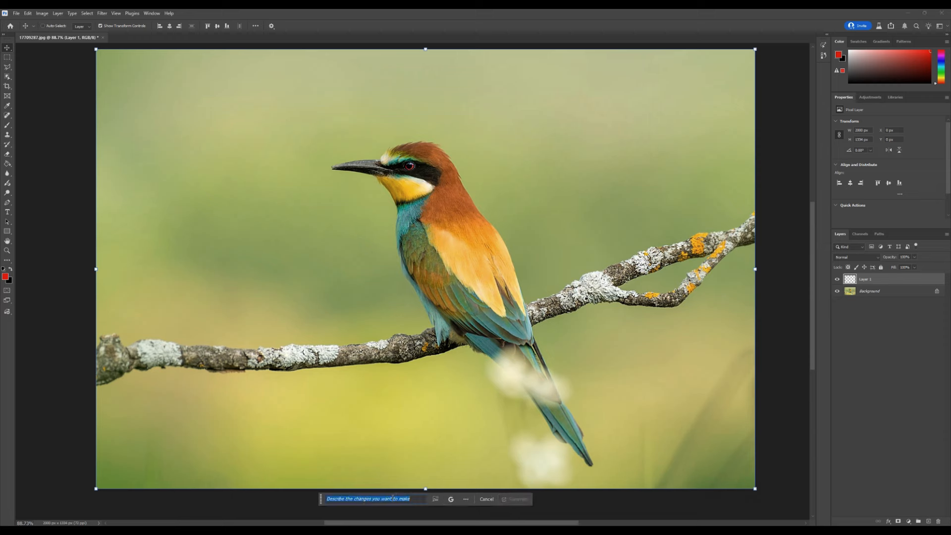
key(ctrl+v)
click(519, 499)
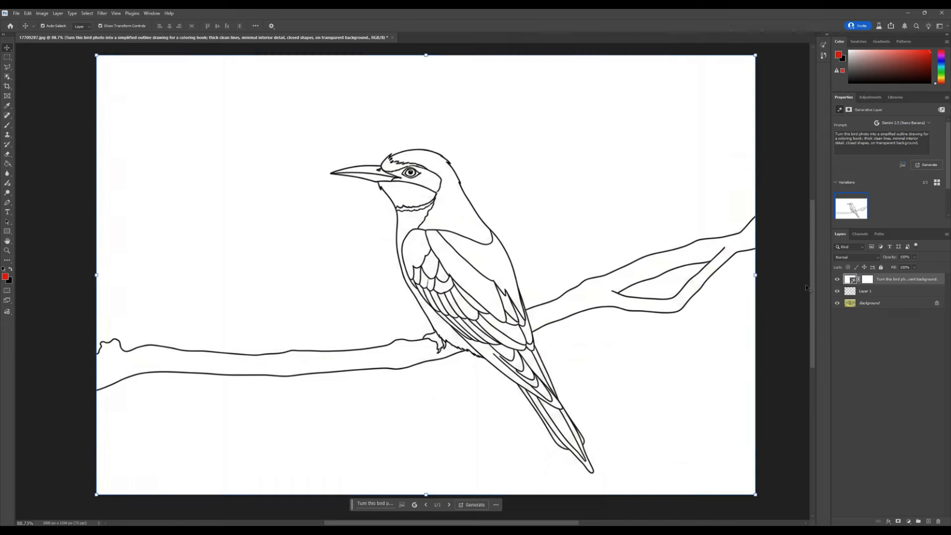
Step: Toggle the generated outline layer's visibility repeatedly to compare it with the original bird photo
click(837, 279)
click(837, 280)
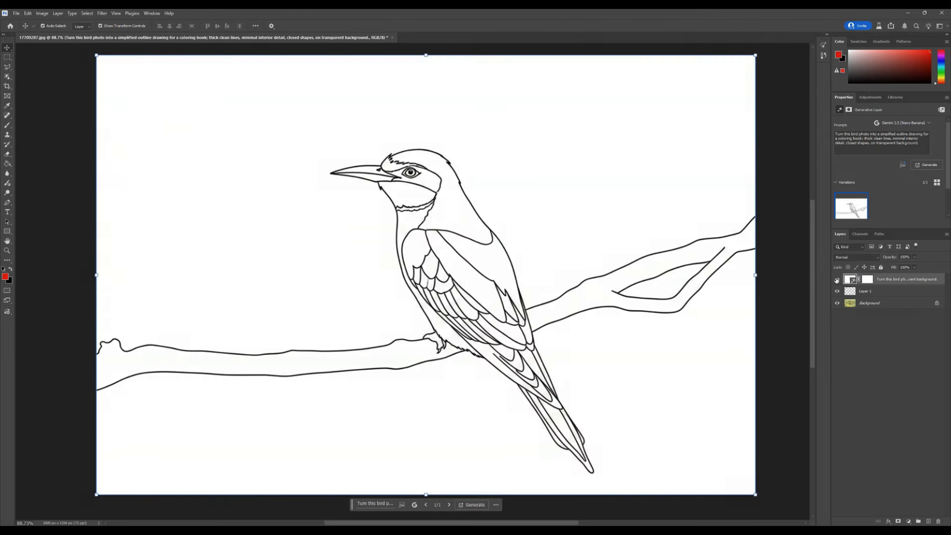
click(837, 280)
click(837, 280)
click(838, 279)
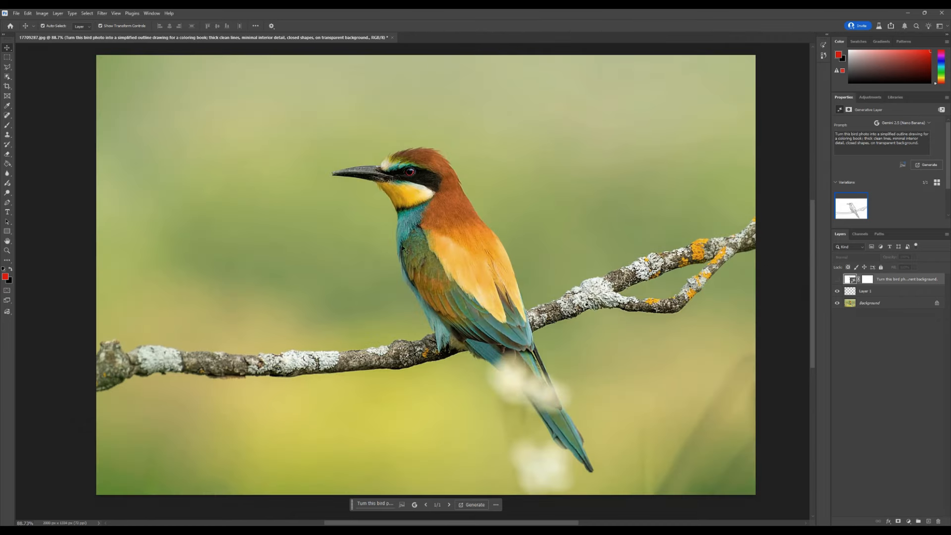
click(837, 280)
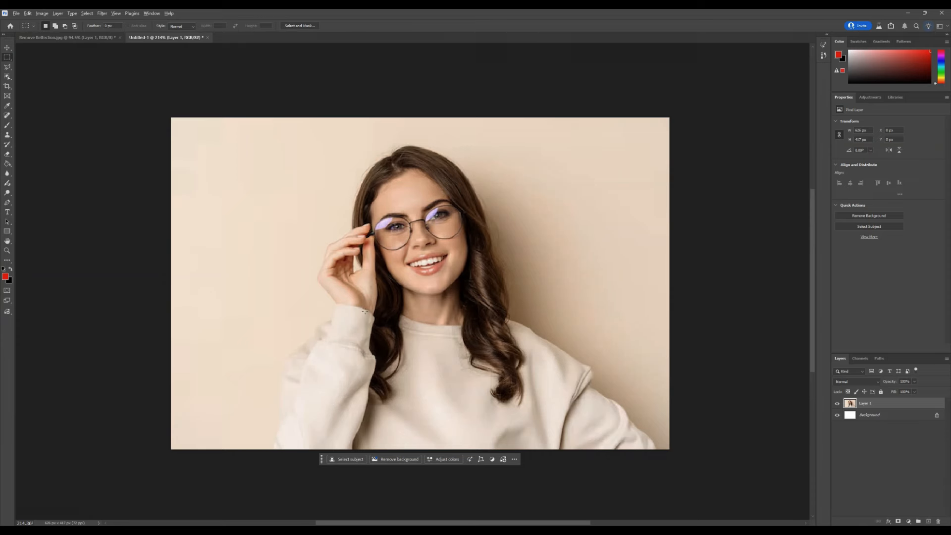
Step: In the glasses portrait, add a new layer, select the eyeglass lenses and generate with Flux Kontext Pro using the pasted reflection-removal prompt
scroll(365, 307, up, 1)
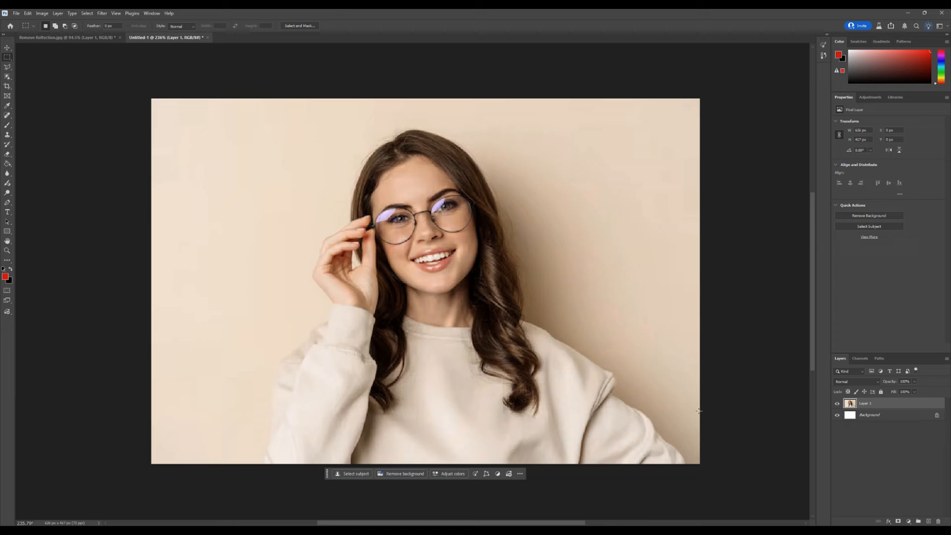
click(928, 522)
scroll(460, 223, up, 1)
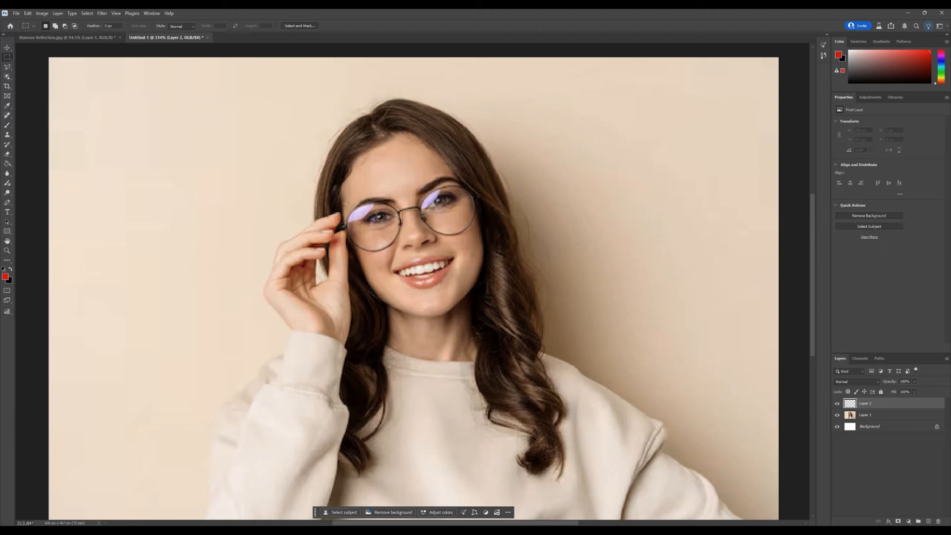
drag(336, 189, 452, 224)
click(334, 232)
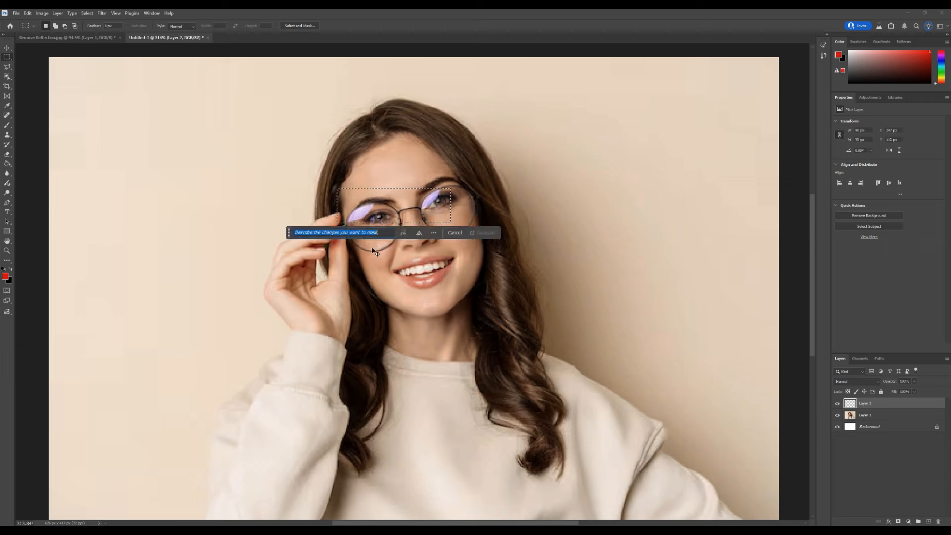
key(ctrl+v)
key(ctrl+b)
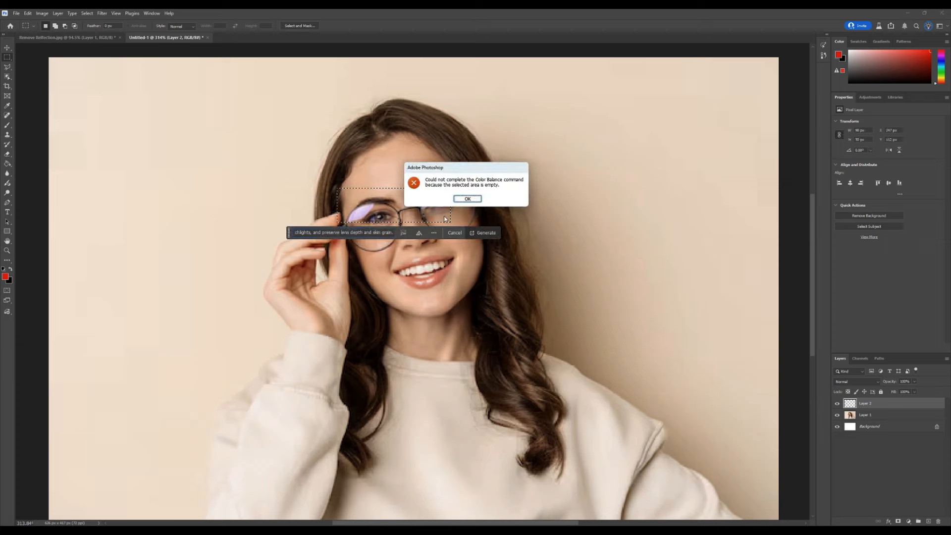
click(472, 201)
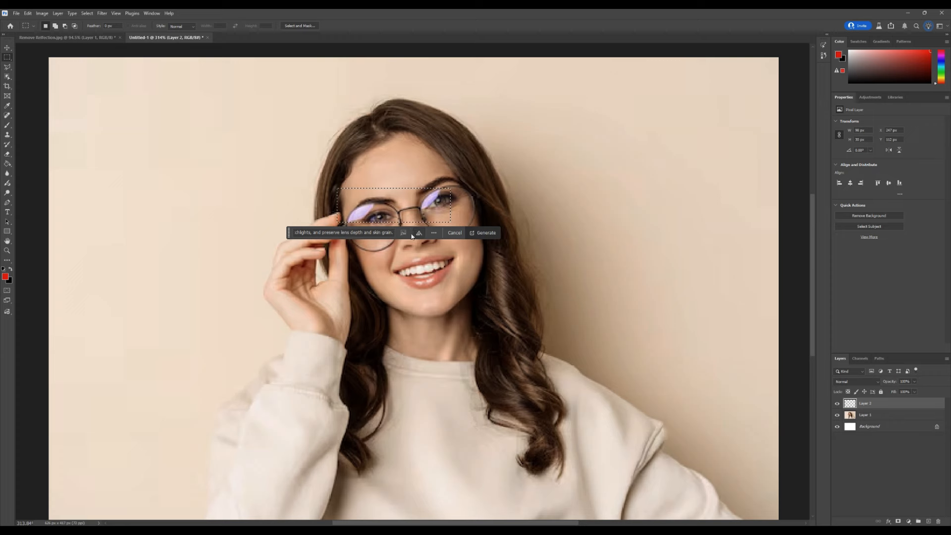
click(417, 232)
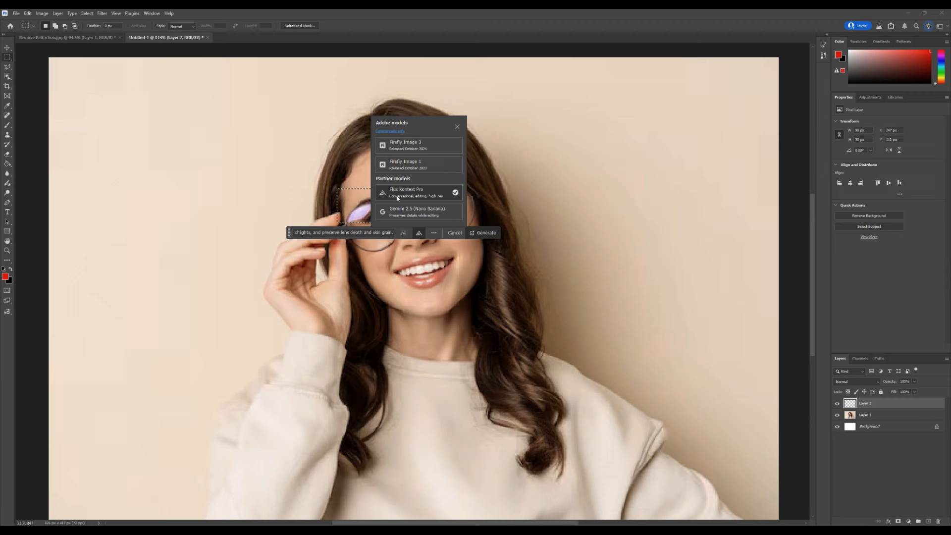
click(484, 232)
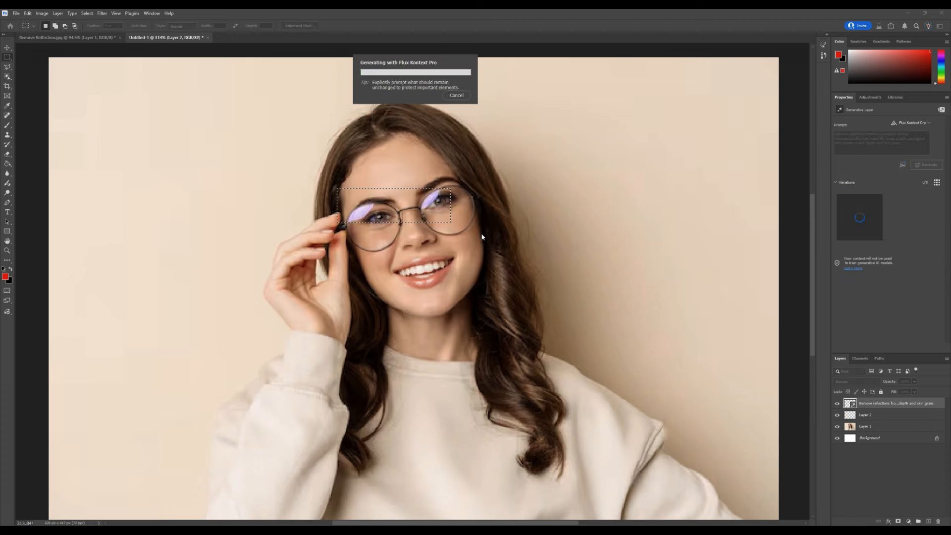